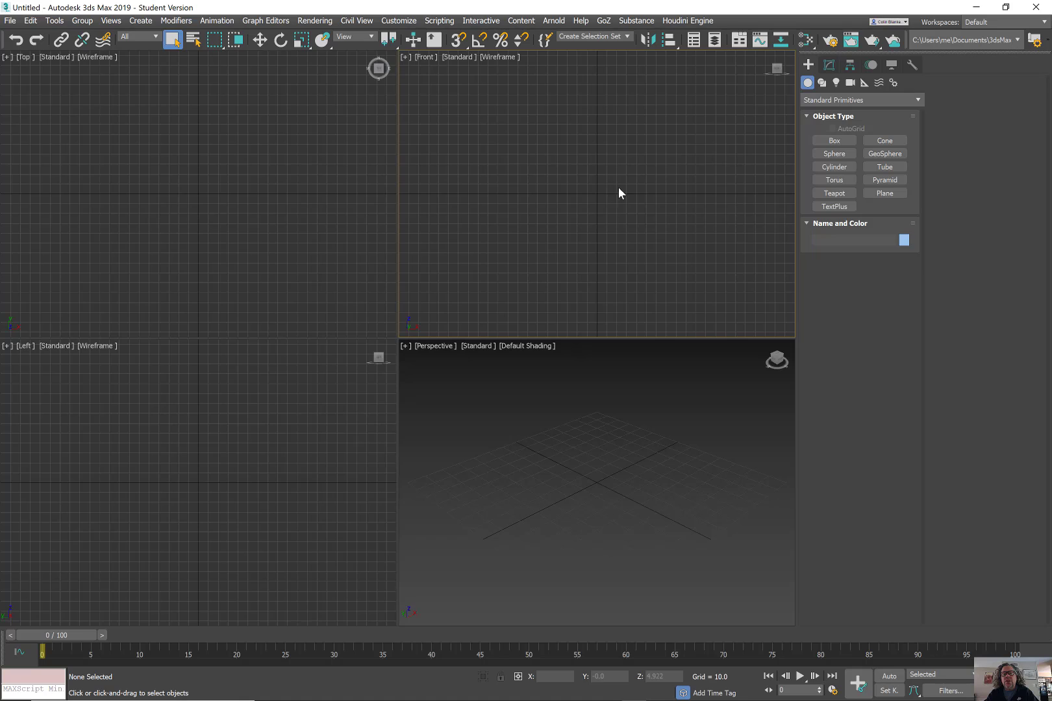
# - Open the Slate Material Editor
pyautogui.press('m')
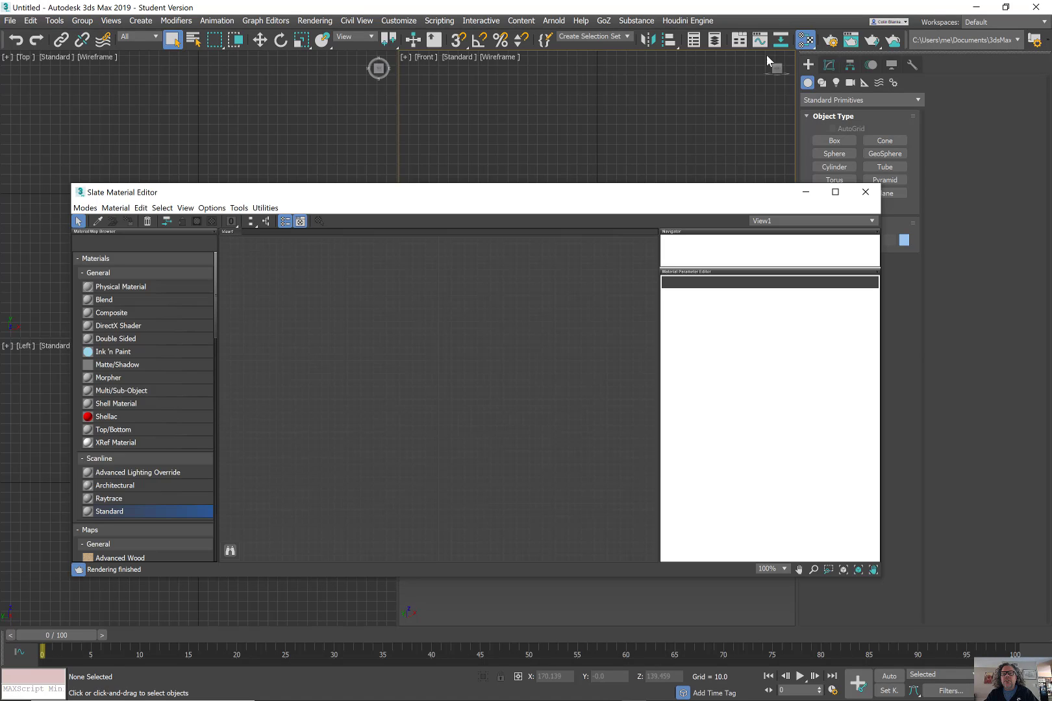
pyautogui.click(806, 41)
pyautogui.click(805, 41)
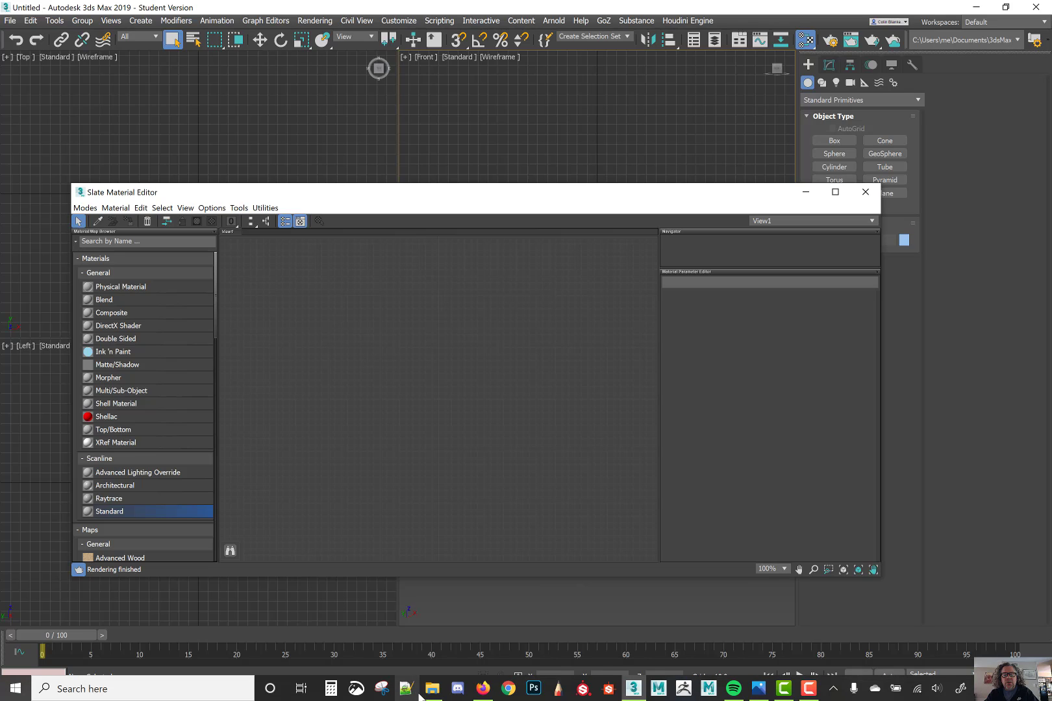
# - Bring 00020901_B3mEQ8b_original.jpg from the SunkenArena folder in File Explorer into the material editor's node view as a bitmap node
pyautogui.click(430, 690)
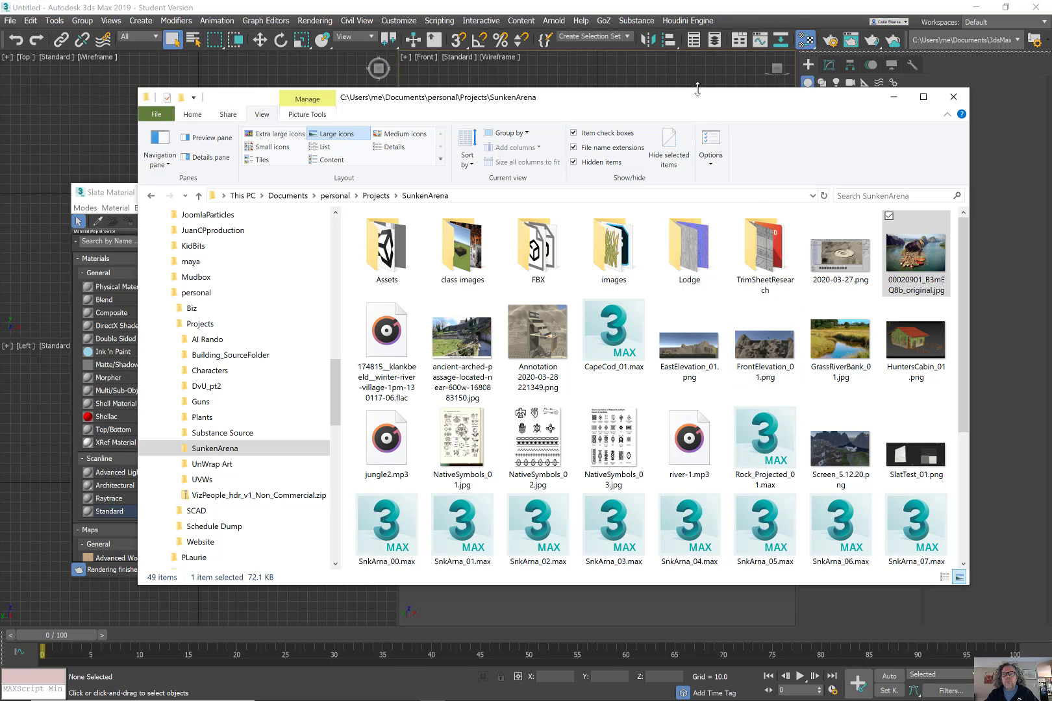
pyautogui.moveTo(706, 97); pyautogui.dragTo(171, 148)
pyautogui.moveTo(380, 300); pyautogui.dragTo(463, 301)
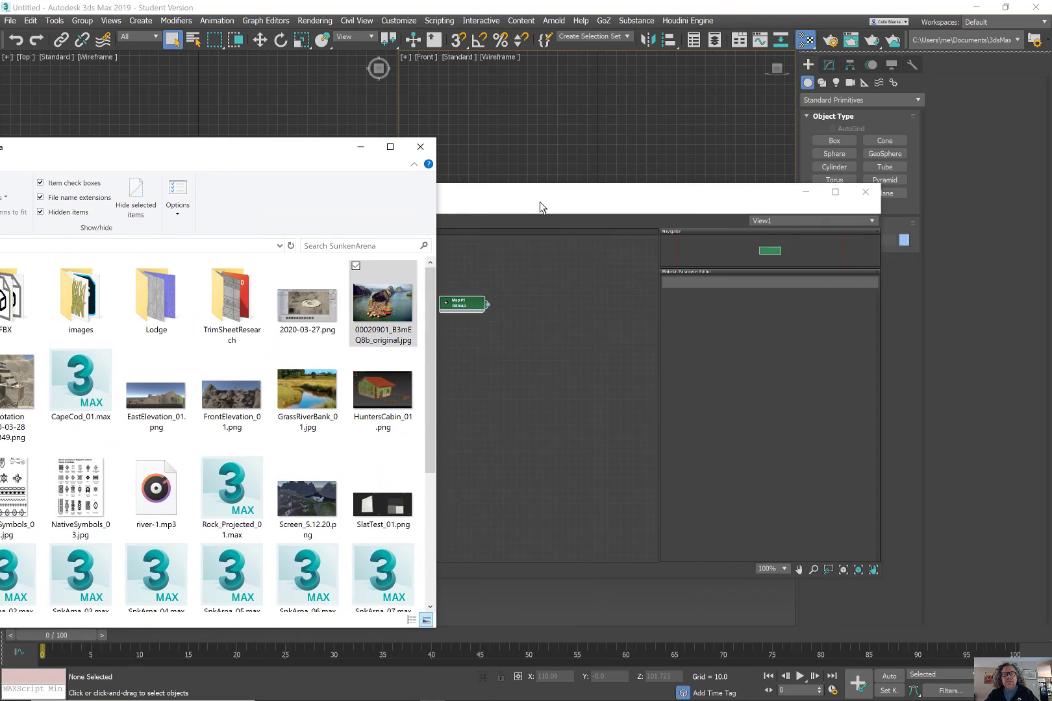
pyautogui.click(548, 207)
pyautogui.moveTo(545, 194); pyautogui.dragTo(735, 163)
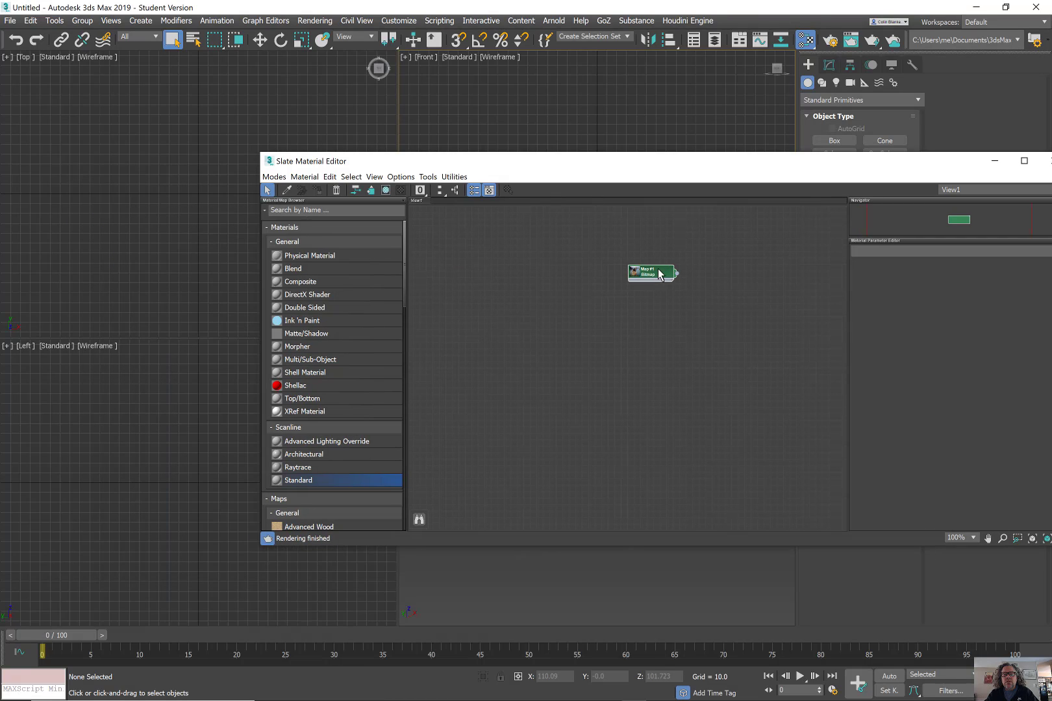
pyautogui.moveTo(660, 274); pyautogui.dragTo(556, 267)
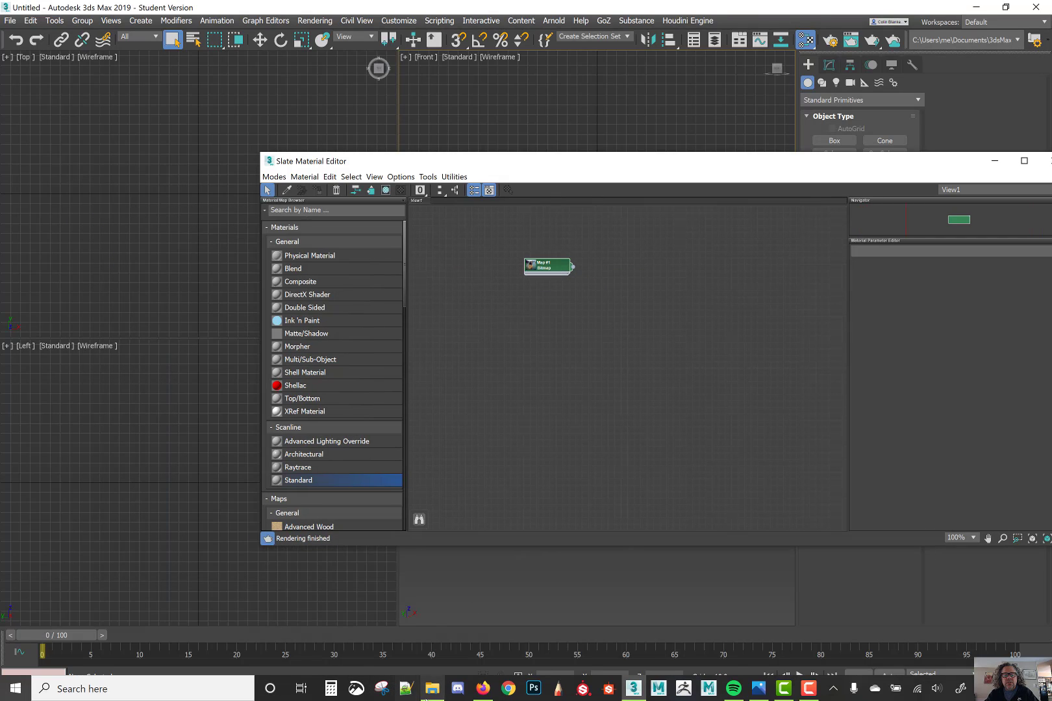
# - Add GrassRiverBank_01.jpg from File Explorer as a second bitmap node below the first one
pyautogui.click(430, 690)
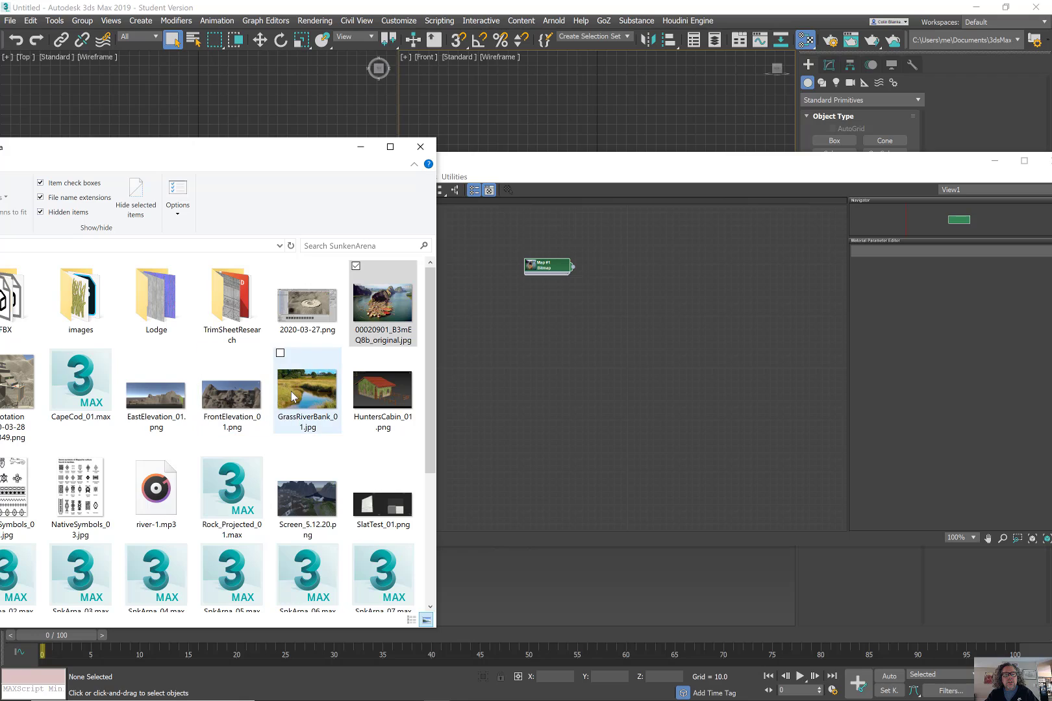
pyautogui.moveTo(294, 396); pyautogui.dragTo(546, 323)
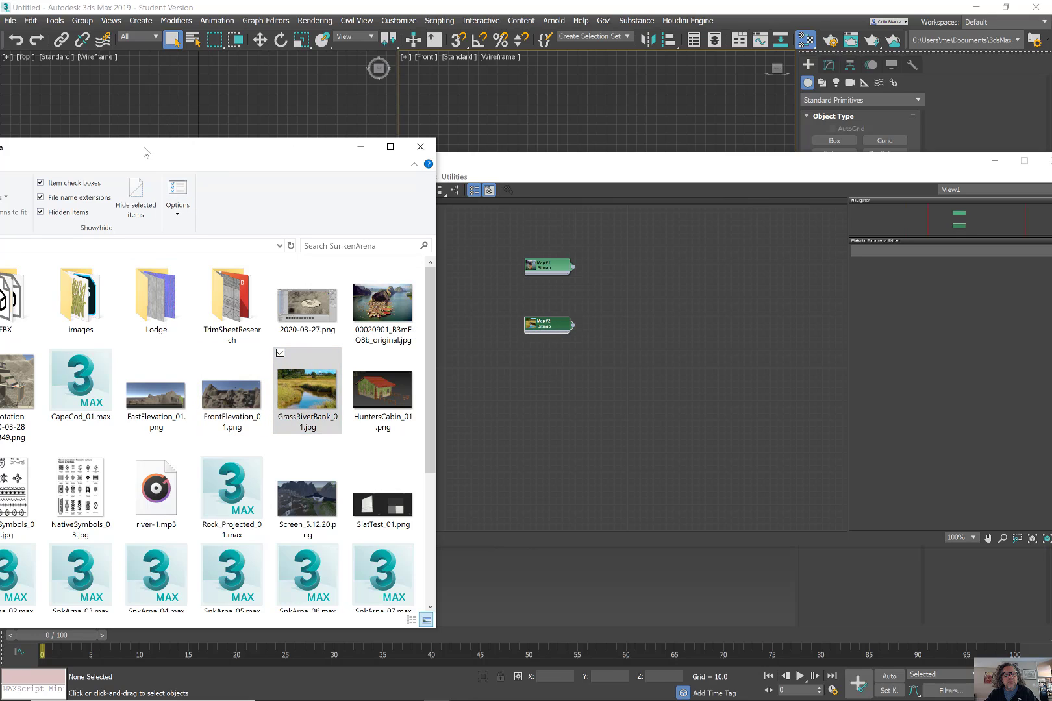
pyautogui.moveTo(144, 152); pyautogui.dragTo(405, 46)
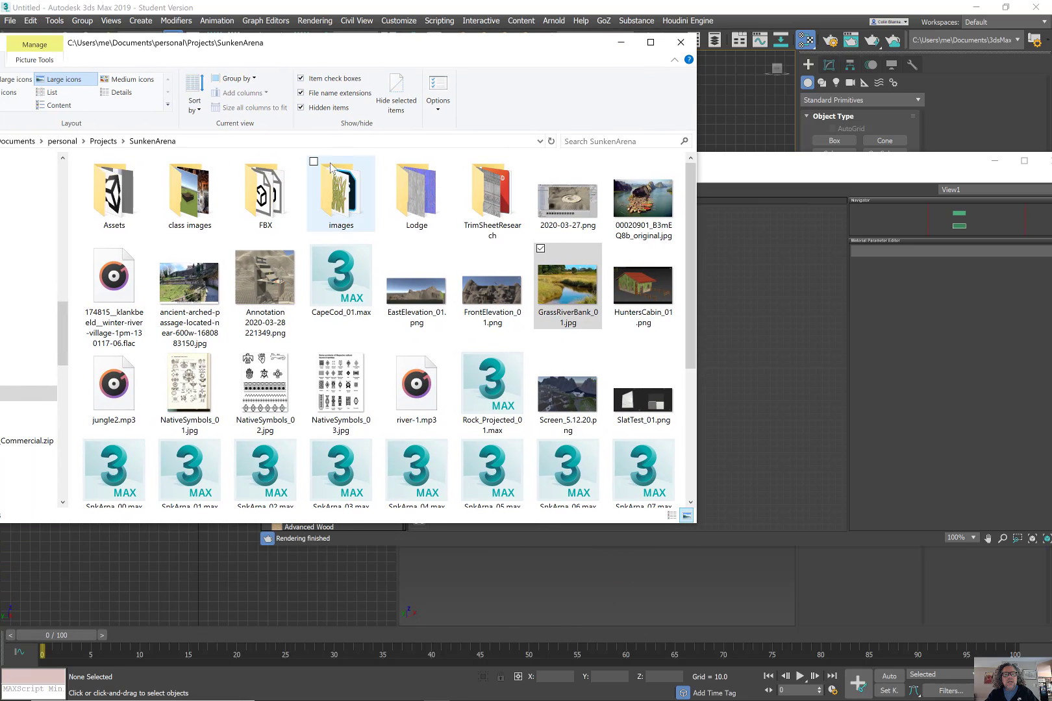
# - Add DryStackWall_02.jpg from the SunkenArena images folder to the node view as a third bitmap node
pyautogui.click(337, 192)
pyautogui.doubleClick(337, 193)
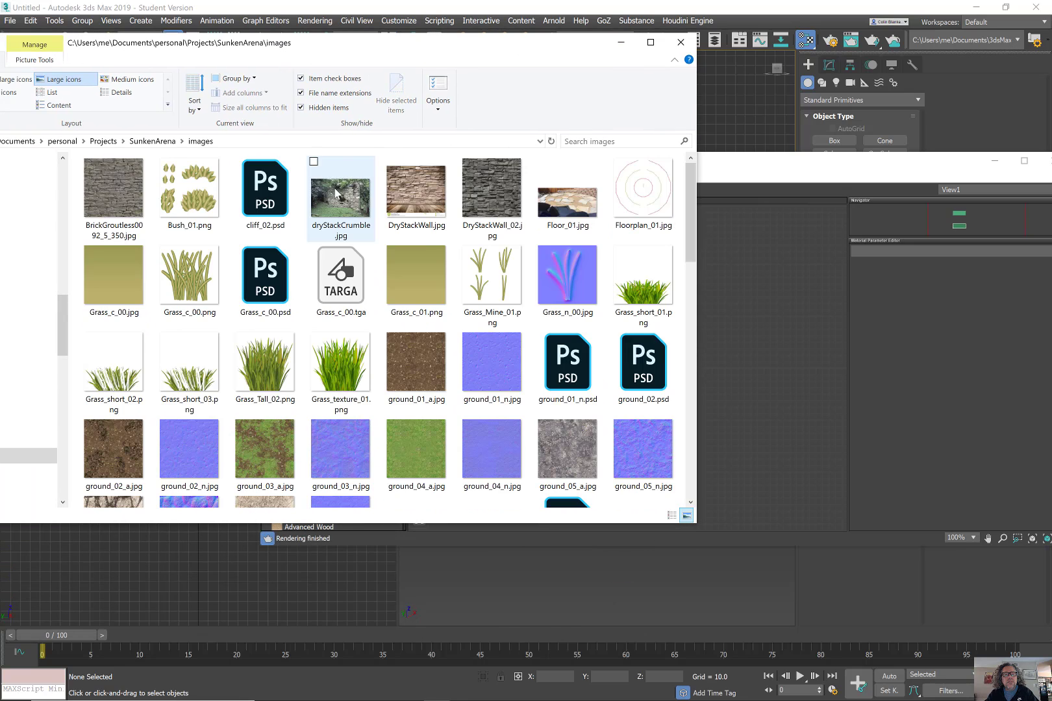
pyautogui.scroll(-4, 369, 261)
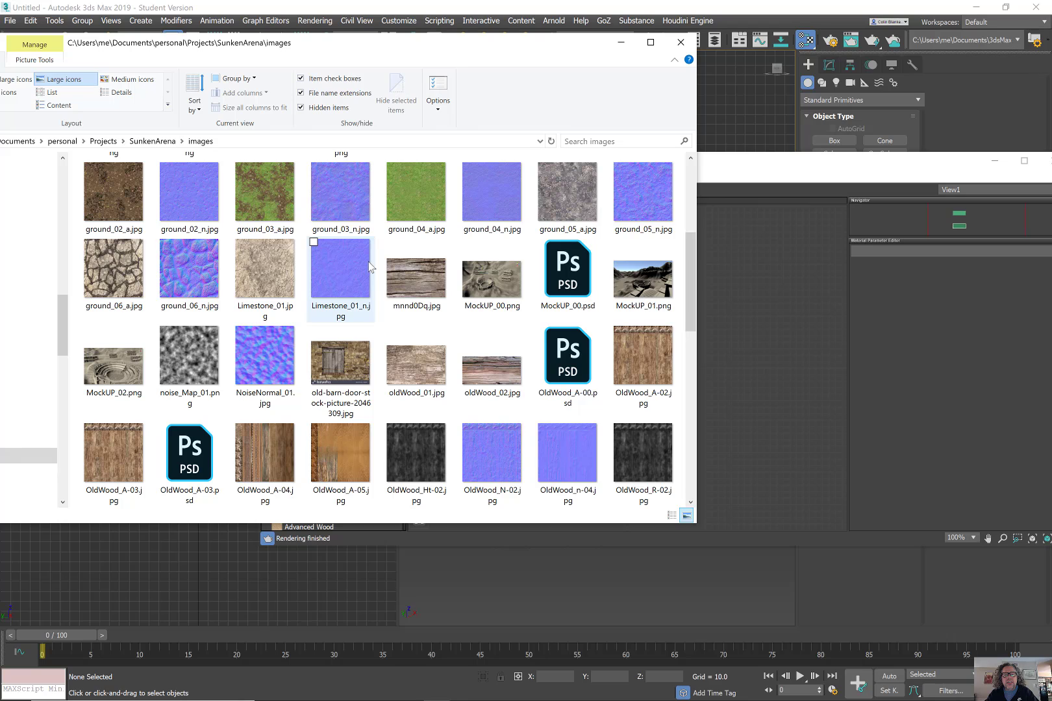
pyautogui.scroll(3, 368, 261)
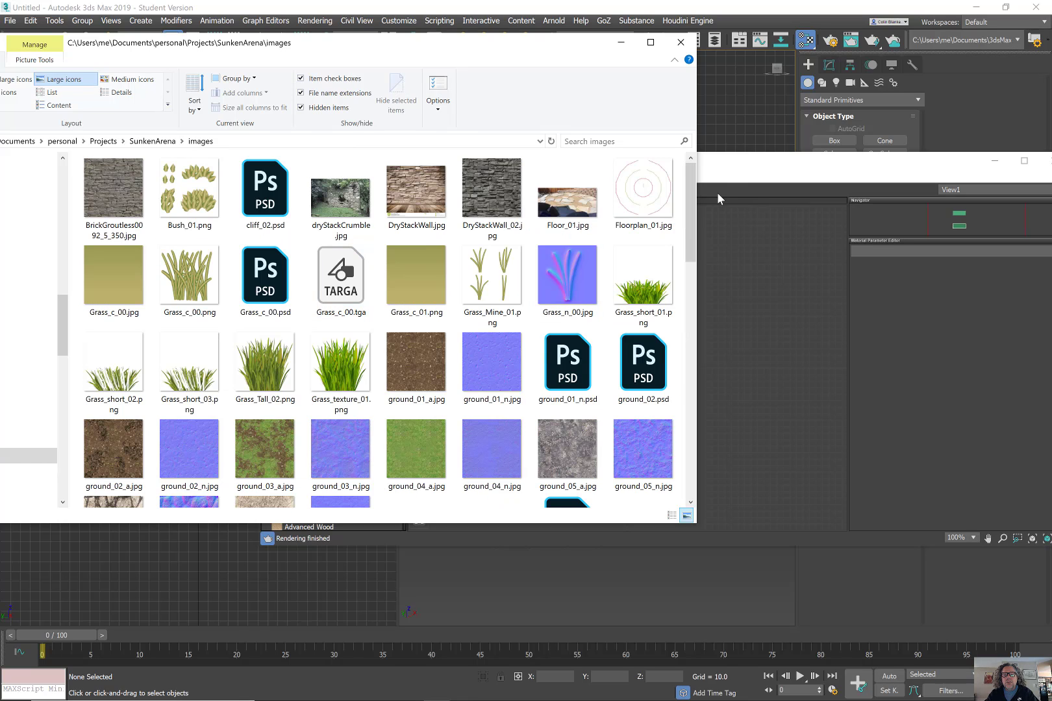
pyautogui.moveTo(475, 173); pyautogui.dragTo(767, 327)
pyautogui.click(749, 399)
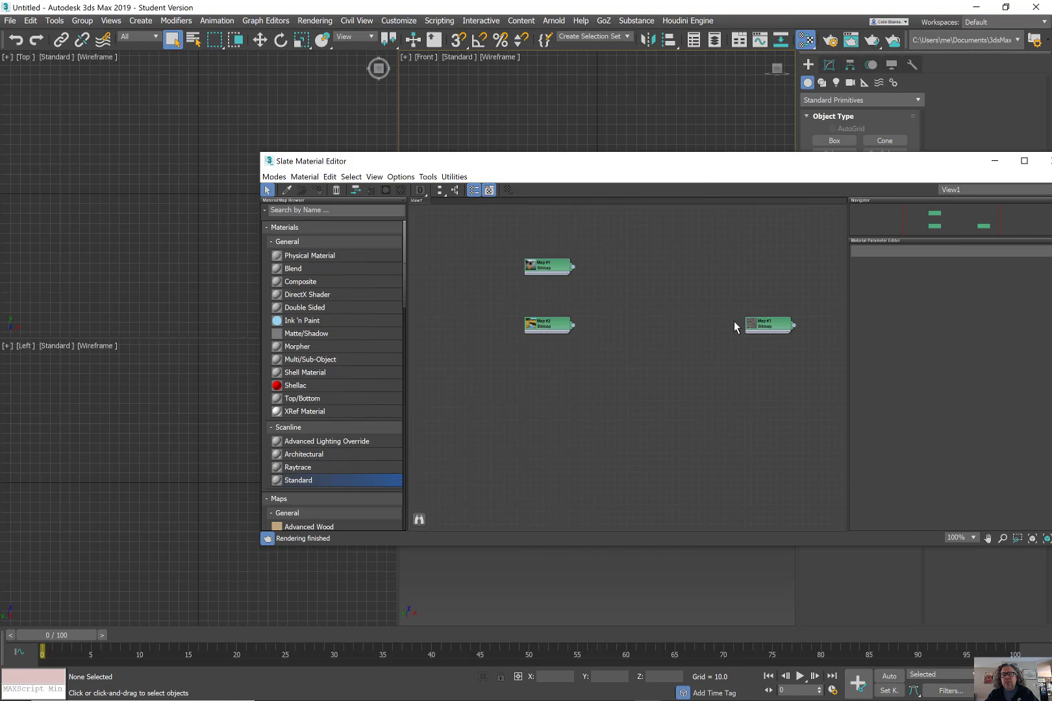
# - Enlarge the previews of the stone wall and river bank bitmap nodes, placing the wall node beneath the other two
pyautogui.doubleClick(761, 333)
pyautogui.moveTo(761, 333); pyautogui.dragTo(517, 398)
pyautogui.scroll(2, 519, 376)
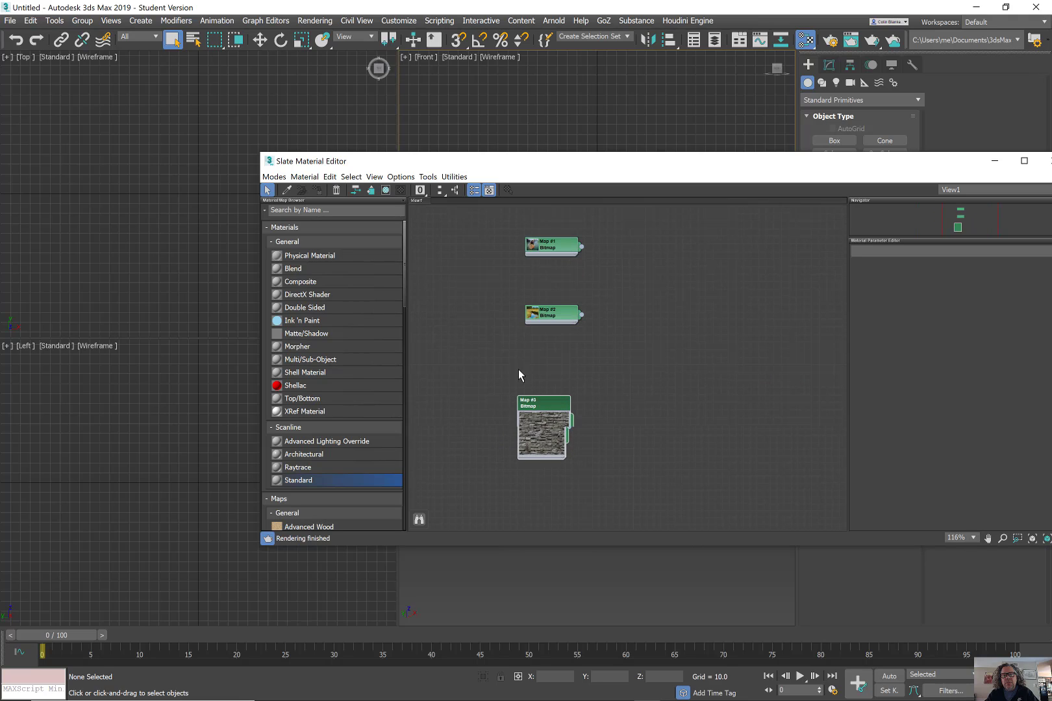
pyautogui.click(529, 315)
pyautogui.rightClick(535, 315)
pyautogui.doubleClick(533, 314)
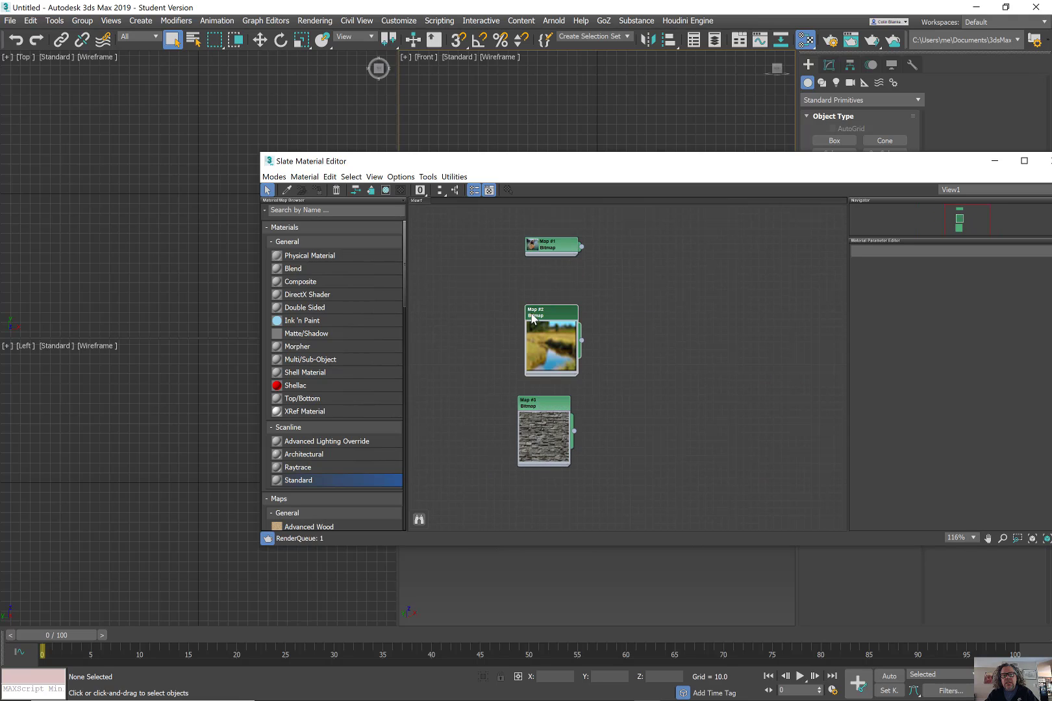
pyautogui.moveTo(547, 317); pyautogui.dragTo(510, 301)
# - Enlarge the first bitmap node's preview and space the three bitmap nodes apart vertically so none overlap
pyautogui.click(543, 246)
pyautogui.doubleClick(545, 247)
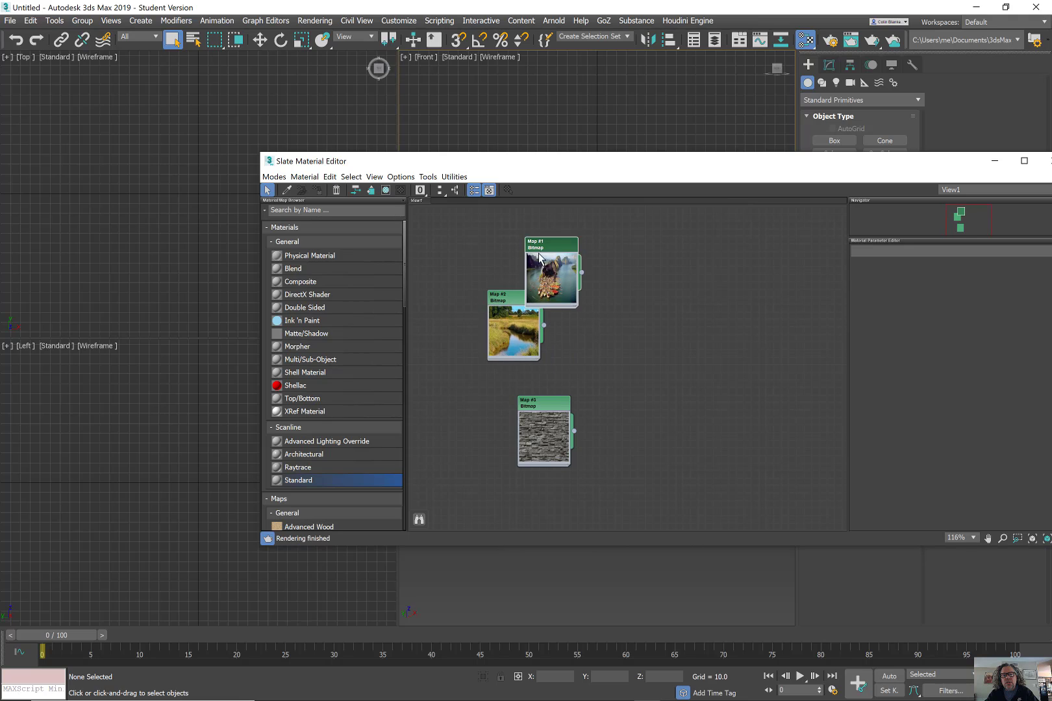
pyautogui.moveTo(546, 248); pyautogui.dragTo(555, 211)
pyautogui.moveTo(547, 406); pyautogui.dragTo(535, 419)
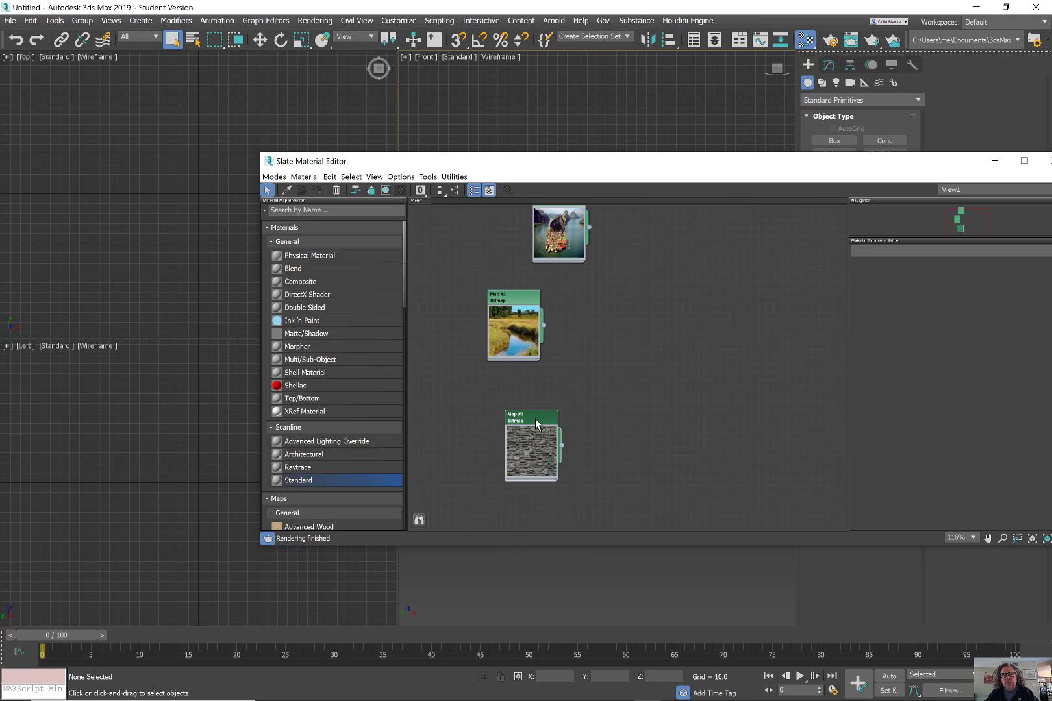
pyautogui.scroll(1, 587, 364)
pyautogui.moveTo(684, 277); pyautogui.dragTo(675, 312, button='middle')
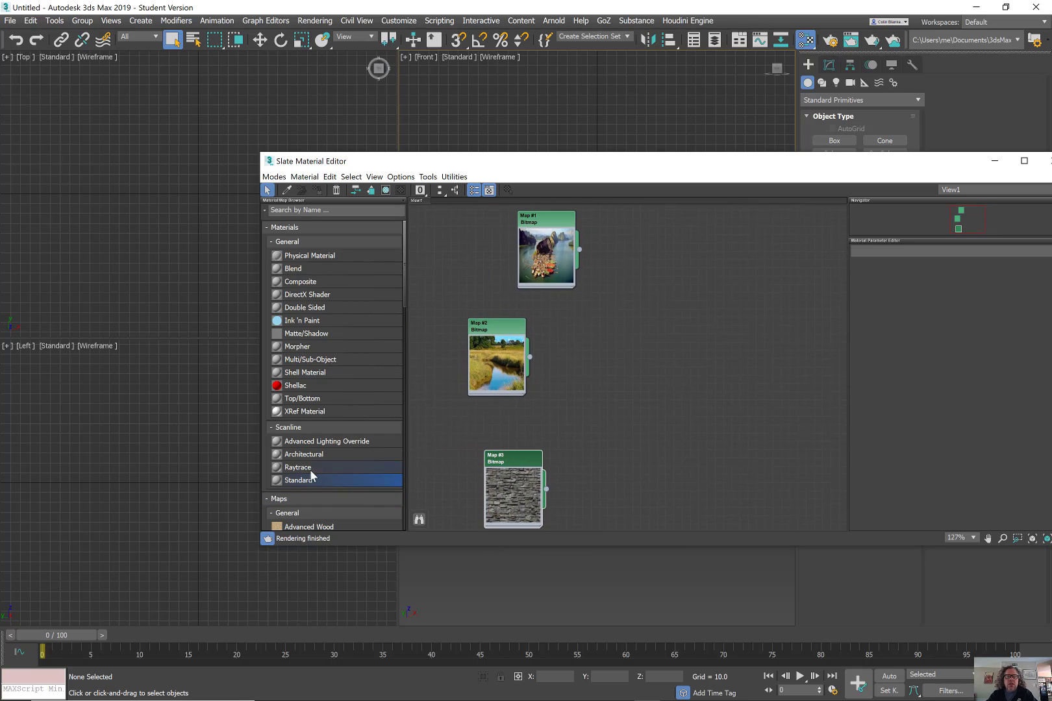
# - Add a Scanline Standard material node to the right of the three bitmap nodes
pyautogui.moveTo(308, 484); pyautogui.dragTo(633, 399)
pyautogui.moveTo(720, 339); pyautogui.dragTo(733, 276)
pyautogui.click(697, 335)
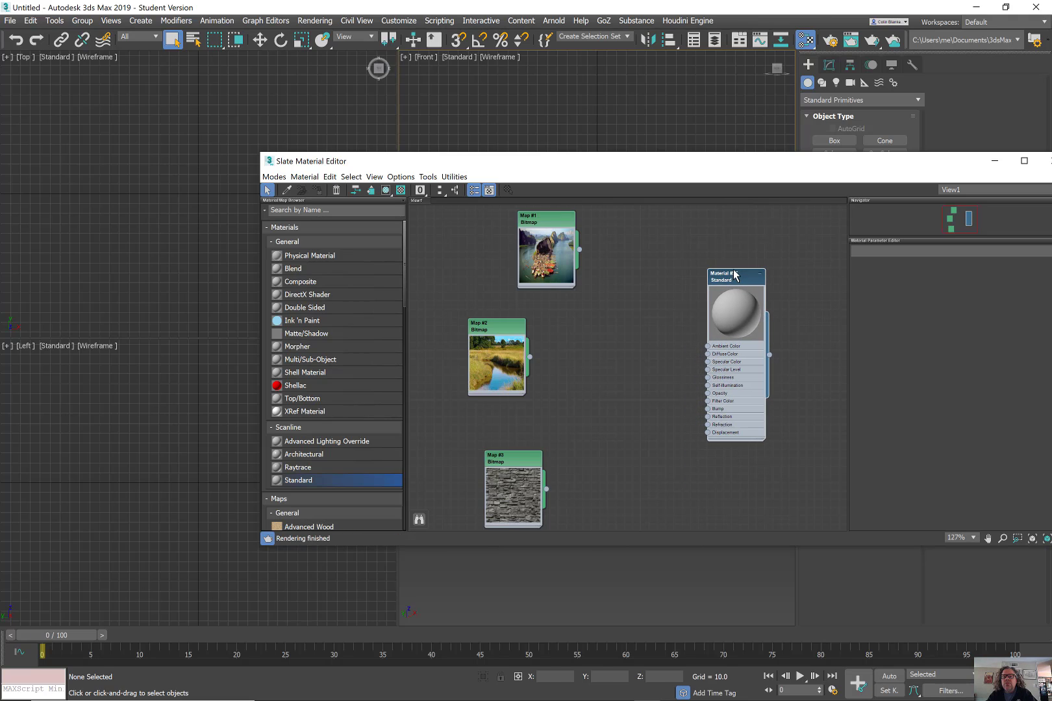
# - Assign Arnold as the production renderer in Render Setup
pyautogui.click(831, 41)
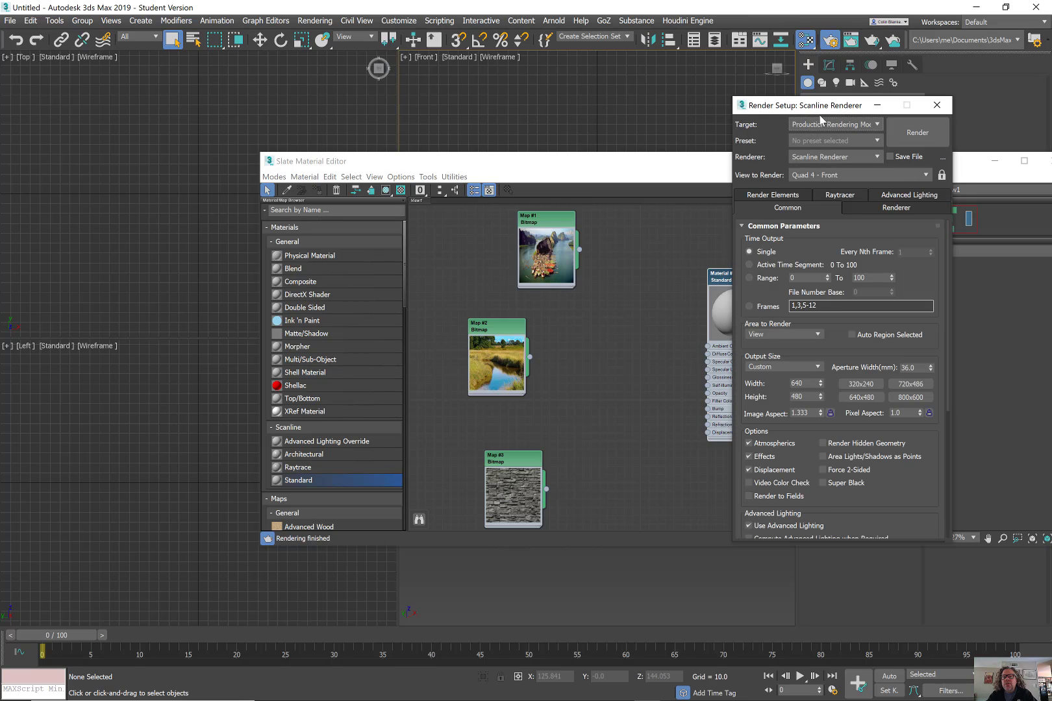
pyautogui.moveTo(822, 111); pyautogui.dragTo(147, 92)
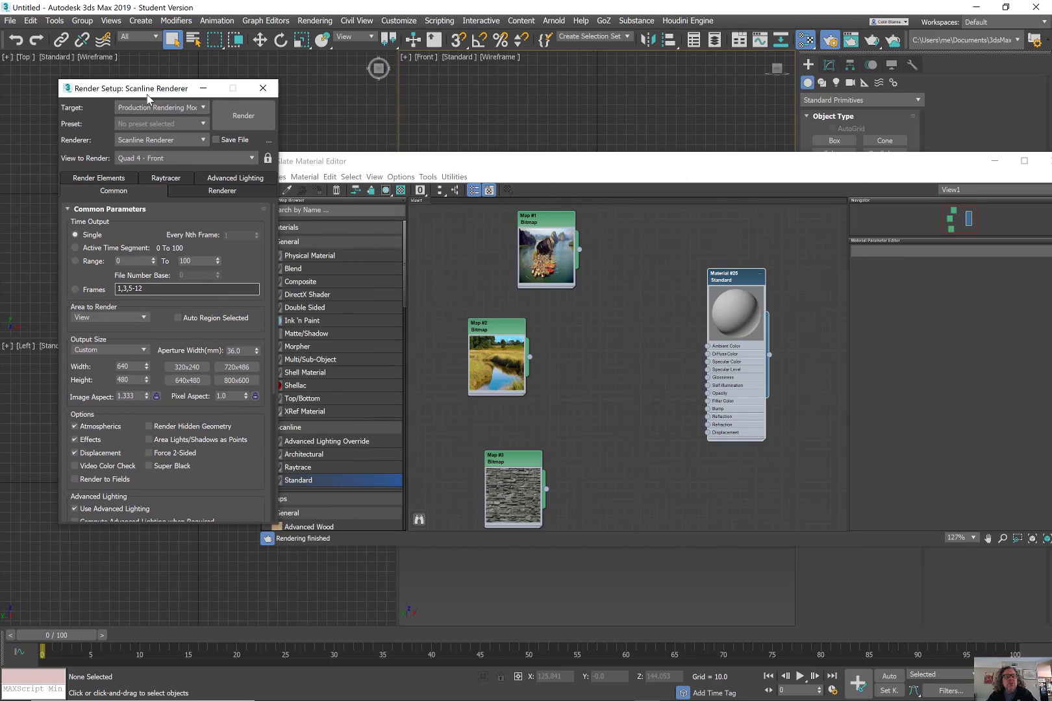
pyautogui.scroll(-2, 188, 298)
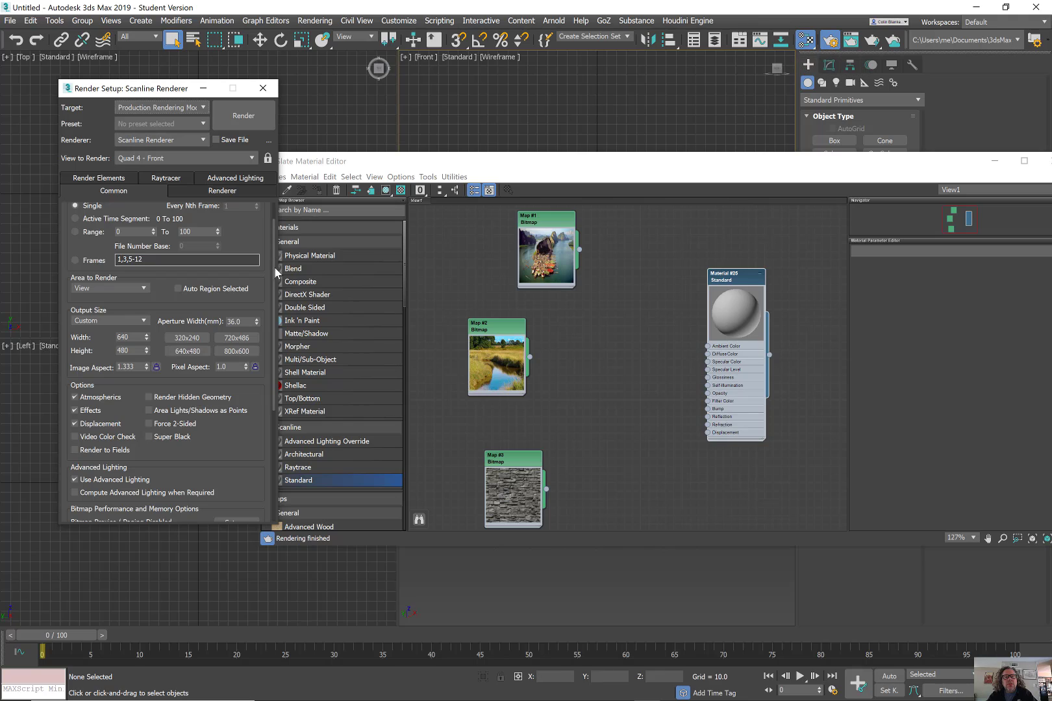
pyautogui.scroll(-6, 271, 276)
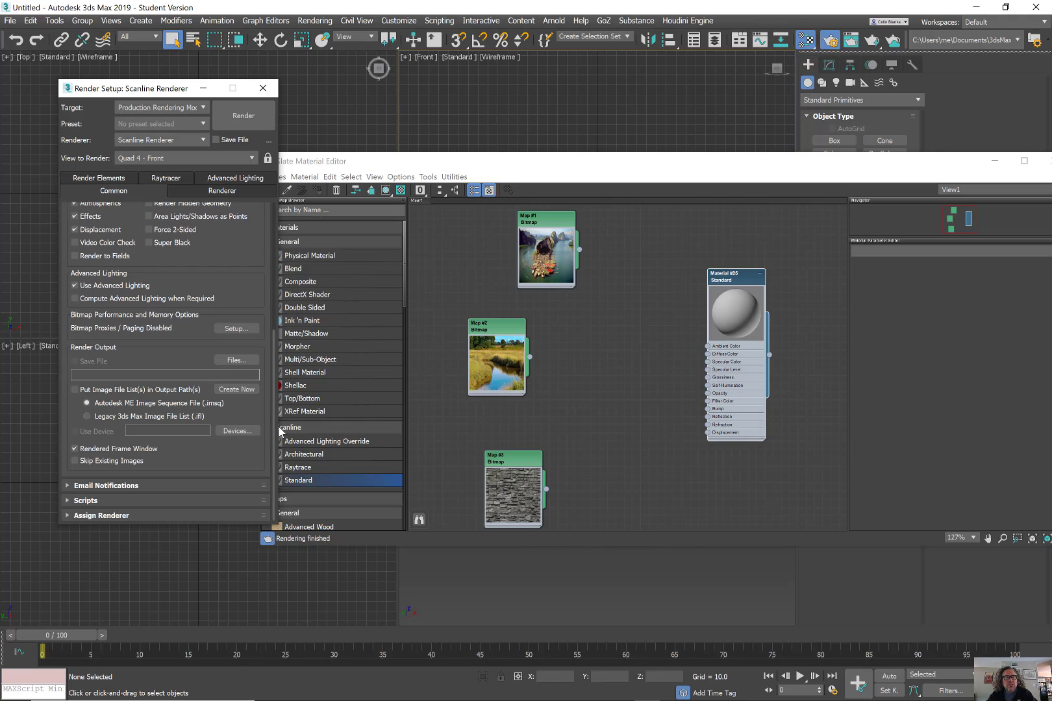
pyautogui.click(107, 516)
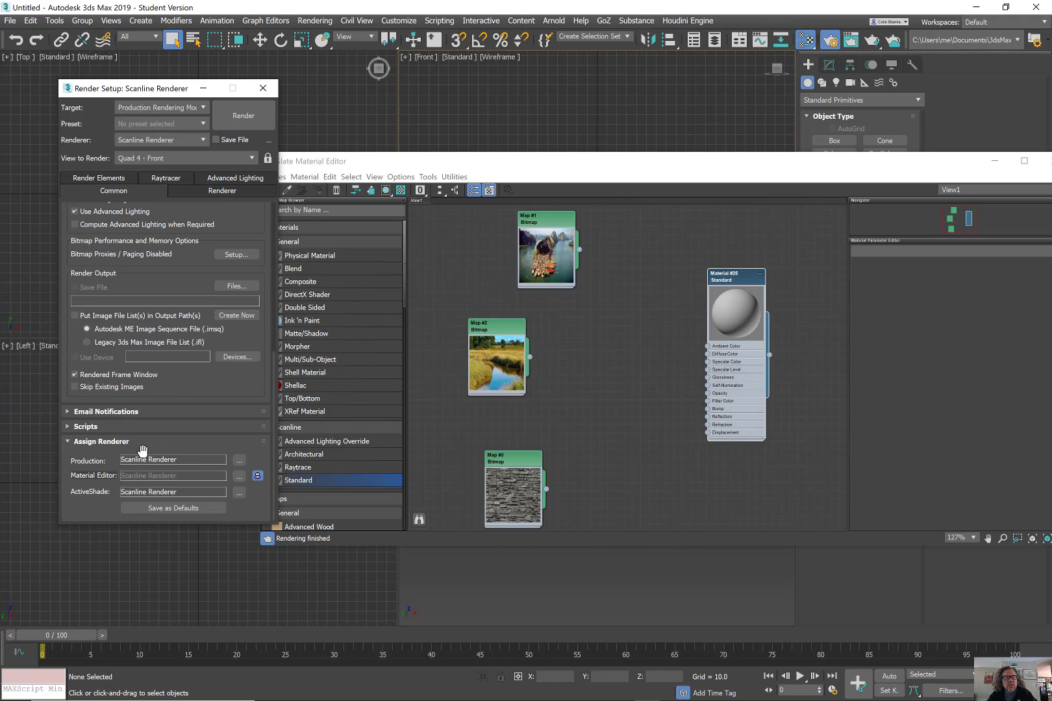
pyautogui.click(237, 460)
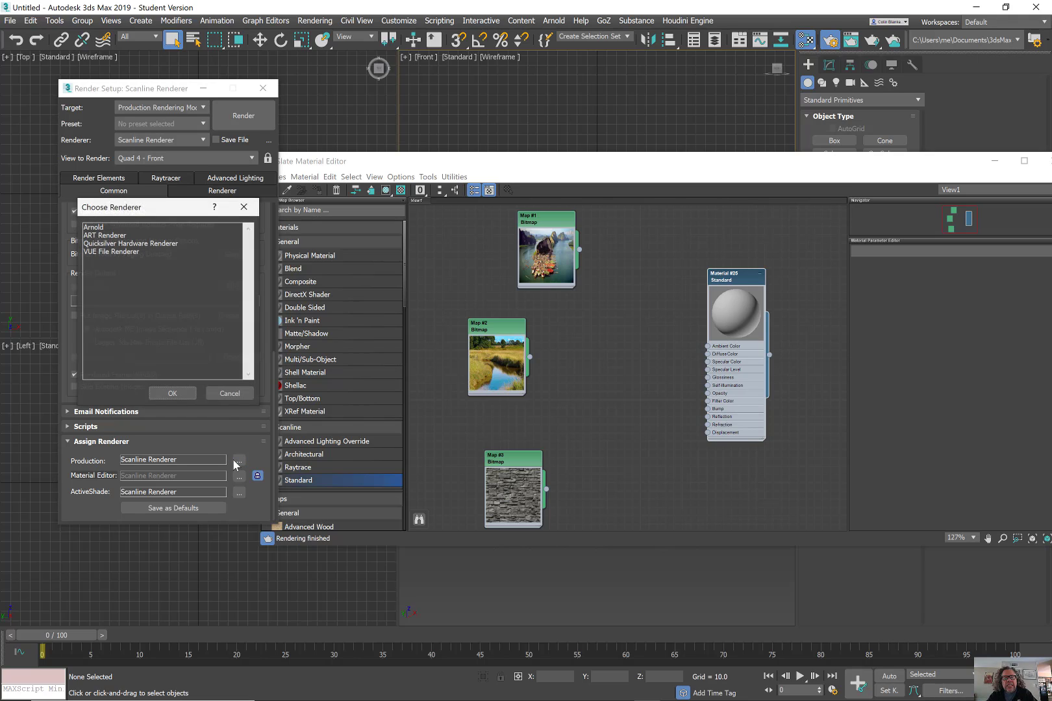
pyautogui.click(95, 229)
pyautogui.click(163, 394)
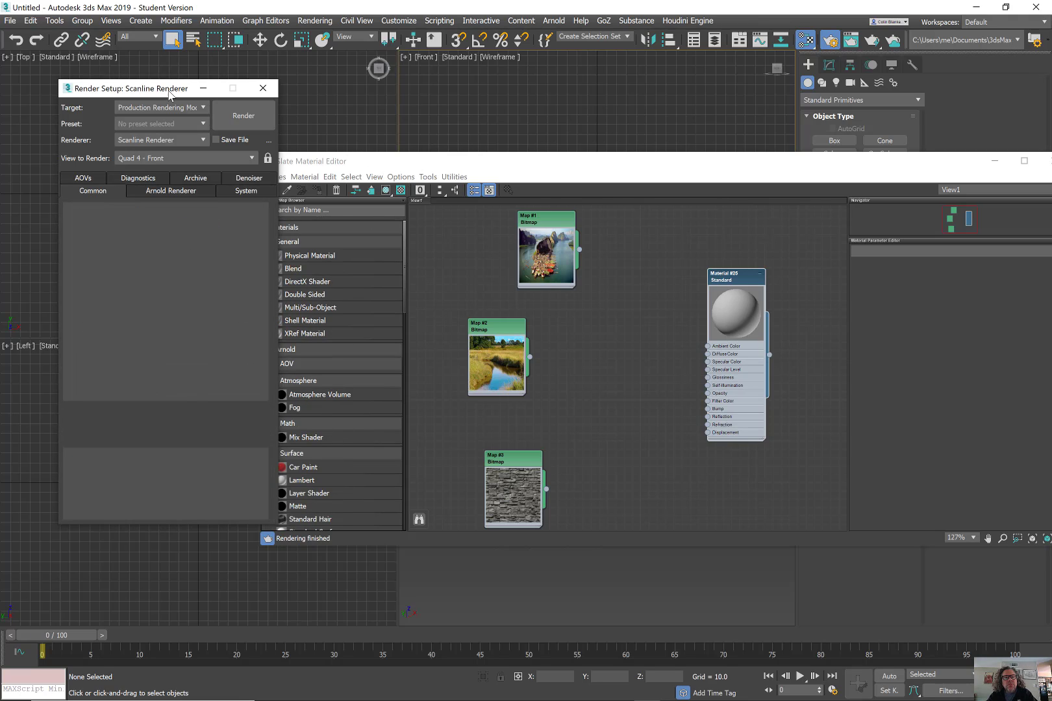
# - Examine which materials and maps the material browser offers under the Arnold renderer
pyautogui.moveTo(170, 95); pyautogui.dragTo(117, 96)
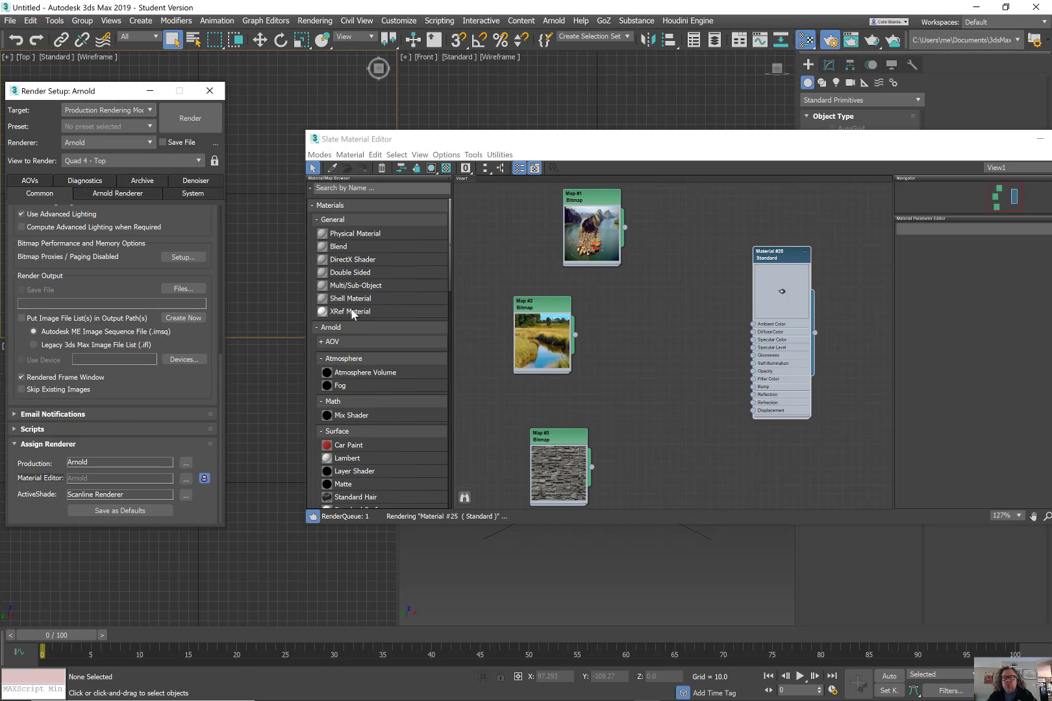
pyautogui.moveTo(767, 255); pyautogui.dragTo(759, 272)
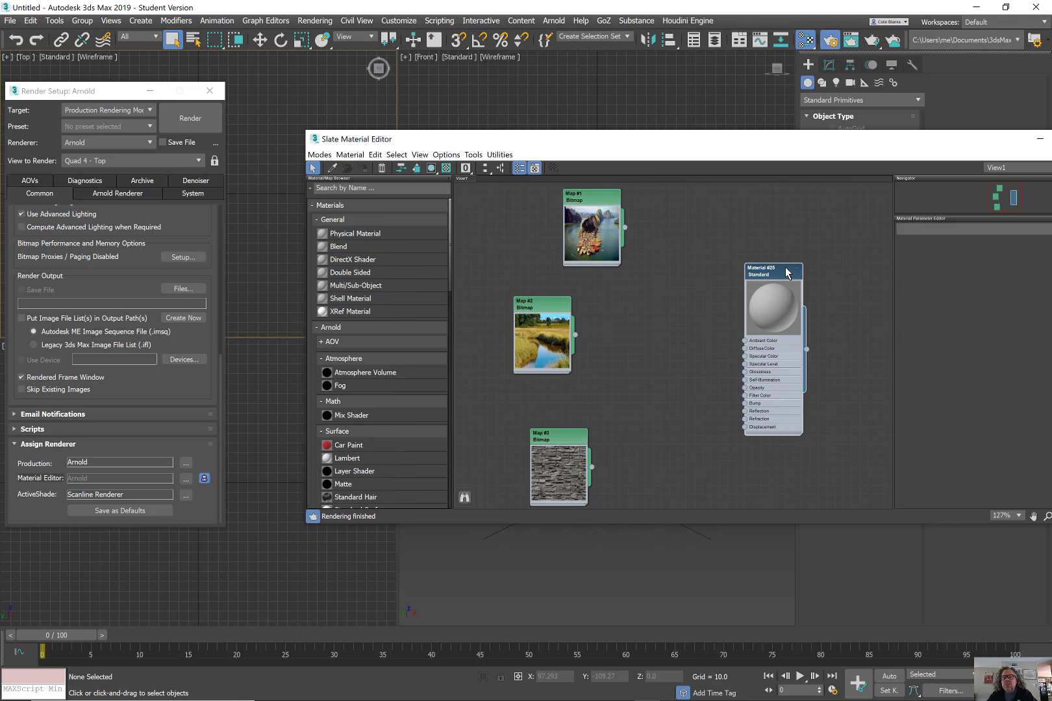
pyautogui.scroll(-10, 392, 357)
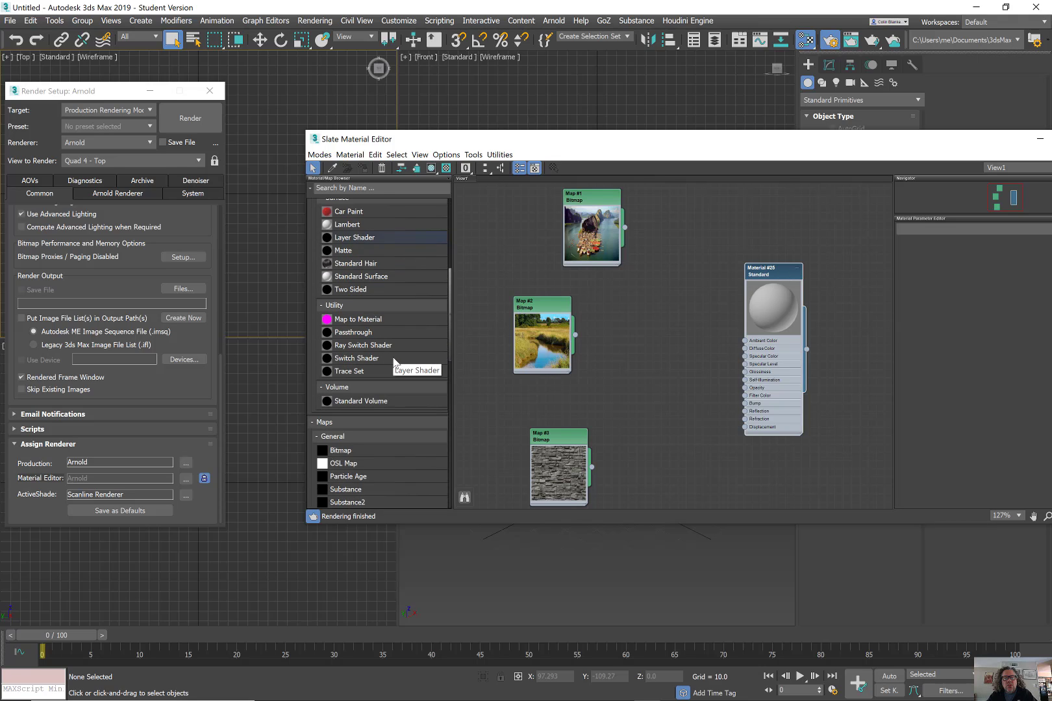
pyautogui.scroll(-3, 394, 362)
pyautogui.scroll(3, 394, 362)
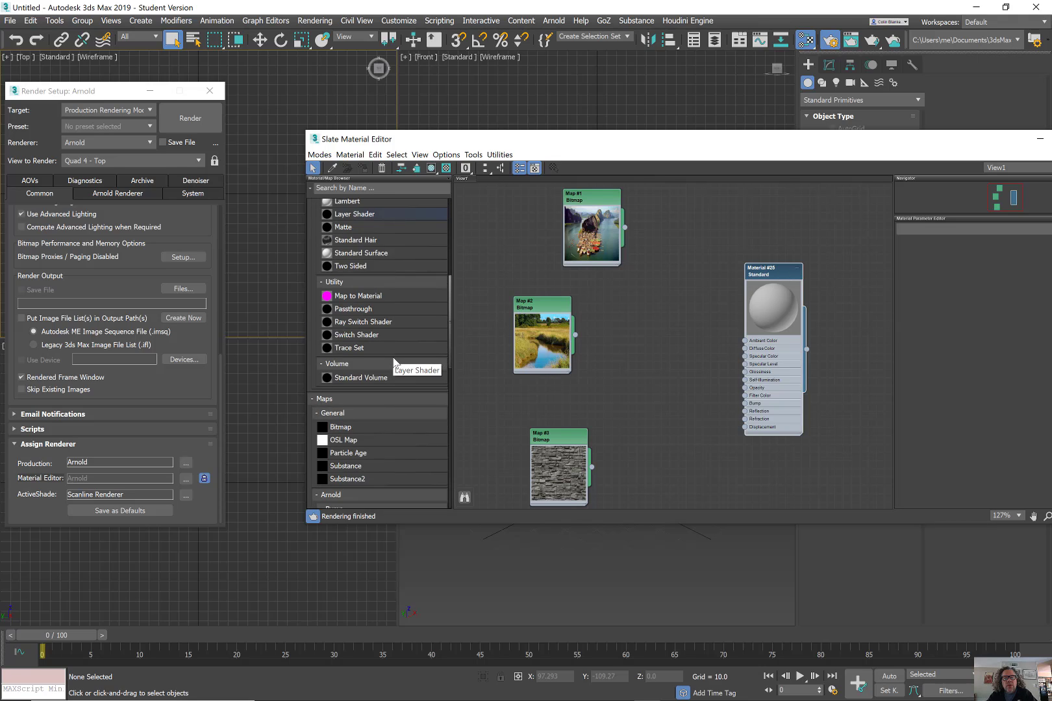
pyautogui.scroll(7, 396, 383)
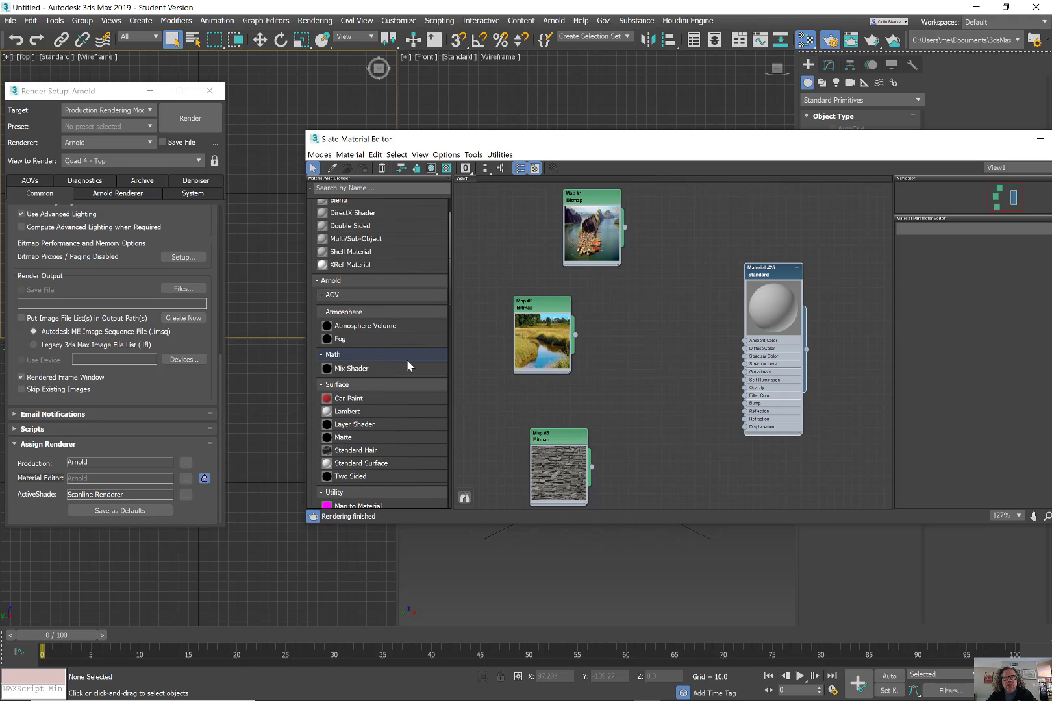
# - Switch the production renderer back to Scanline Renderer
pyautogui.moveTo(63, 98); pyautogui.dragTo(108, 91)
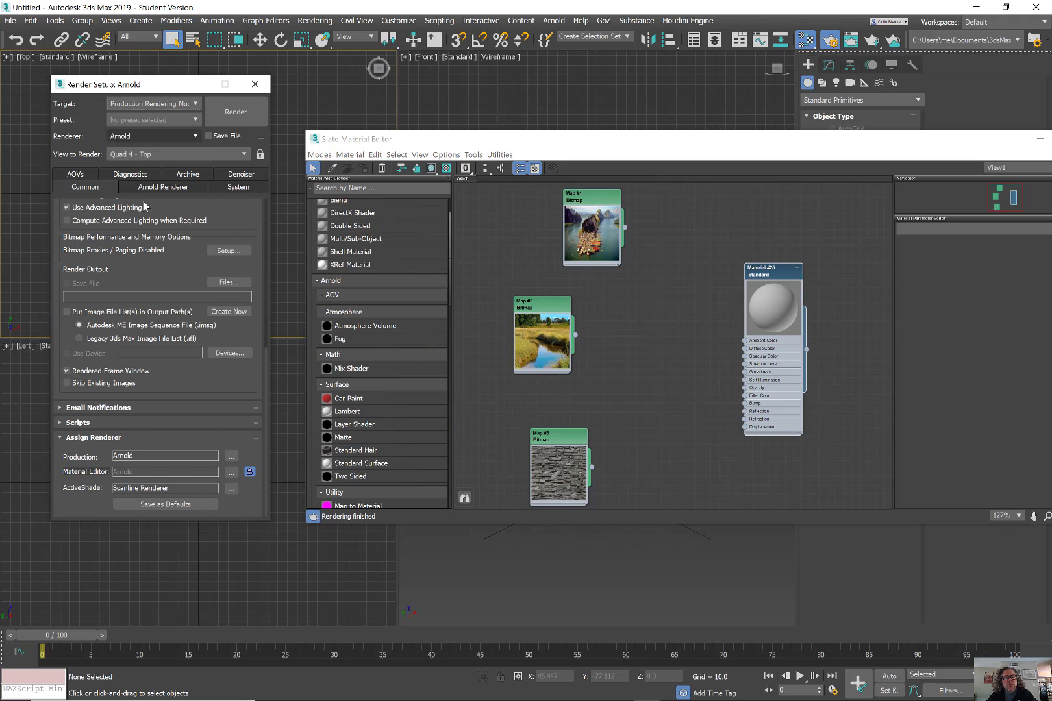
pyautogui.click(231, 456)
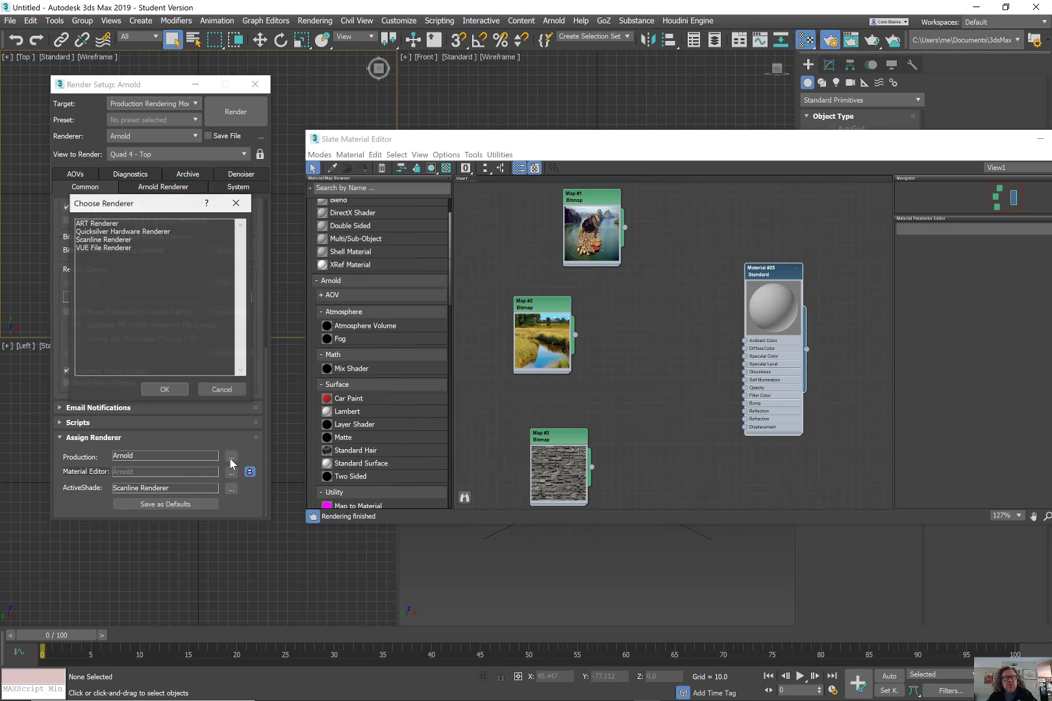
pyautogui.click(98, 240)
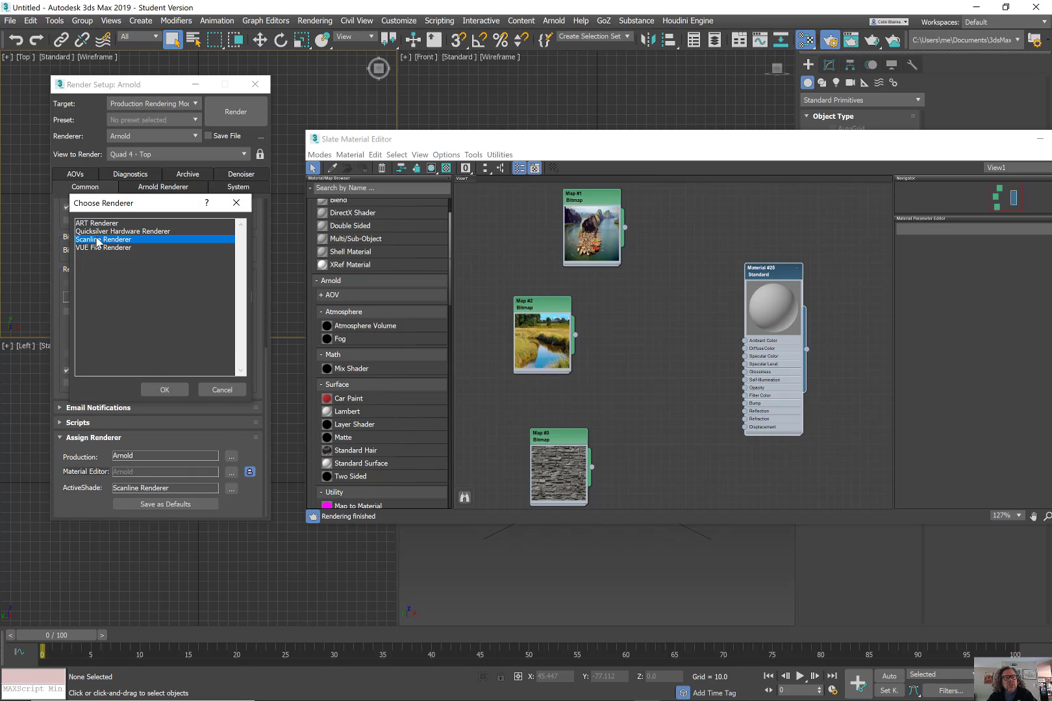
pyautogui.click(148, 392)
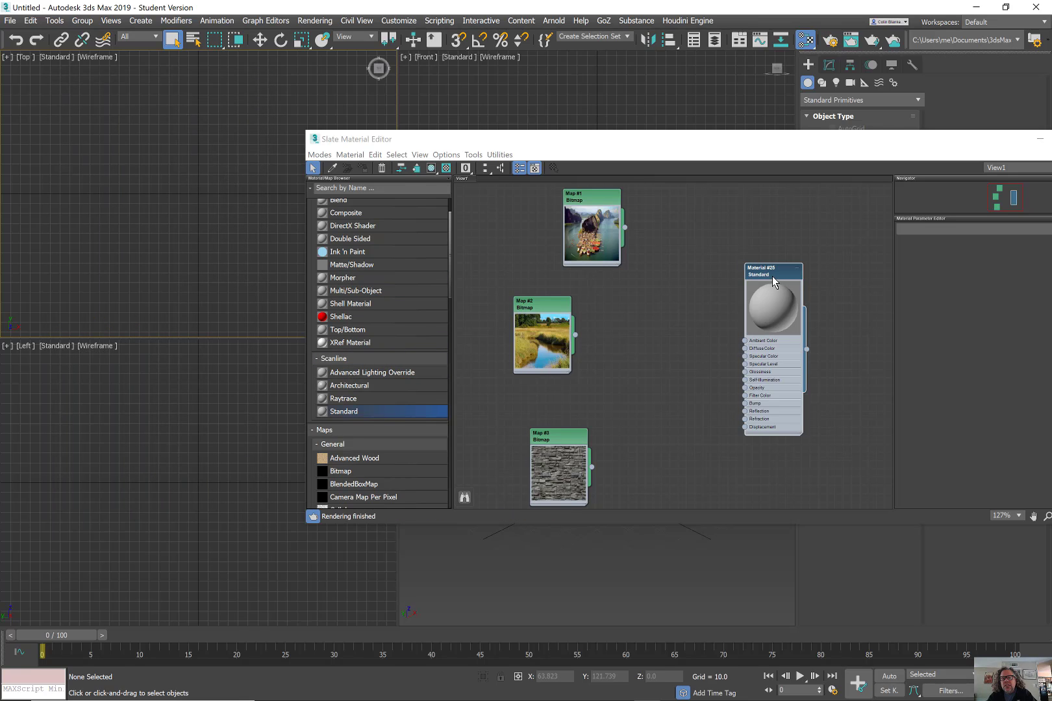
# - Connect the Map #1 bitmap output to the Diffuse Color input of the Standard material node
pyautogui.click(772, 277)
pyautogui.moveTo(690, 301); pyautogui.dragTo(726, 311, button='middle')
pyautogui.scroll(1, 542, 297)
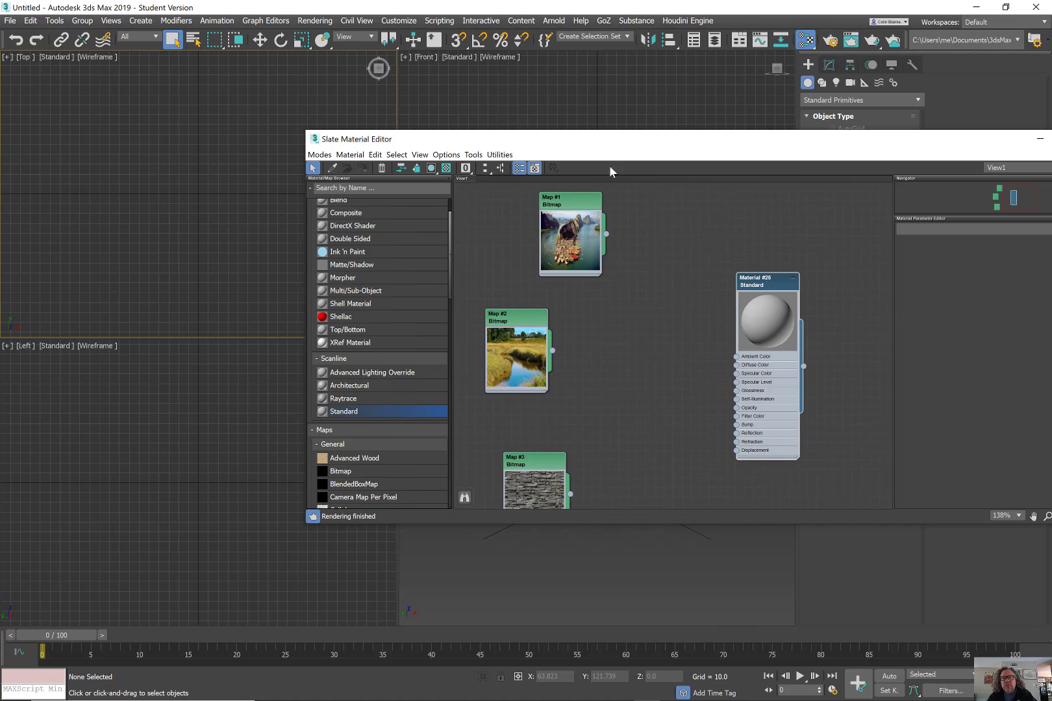
pyautogui.moveTo(609, 142); pyautogui.dragTo(416, 110)
pyautogui.scroll(1, 467, 281)
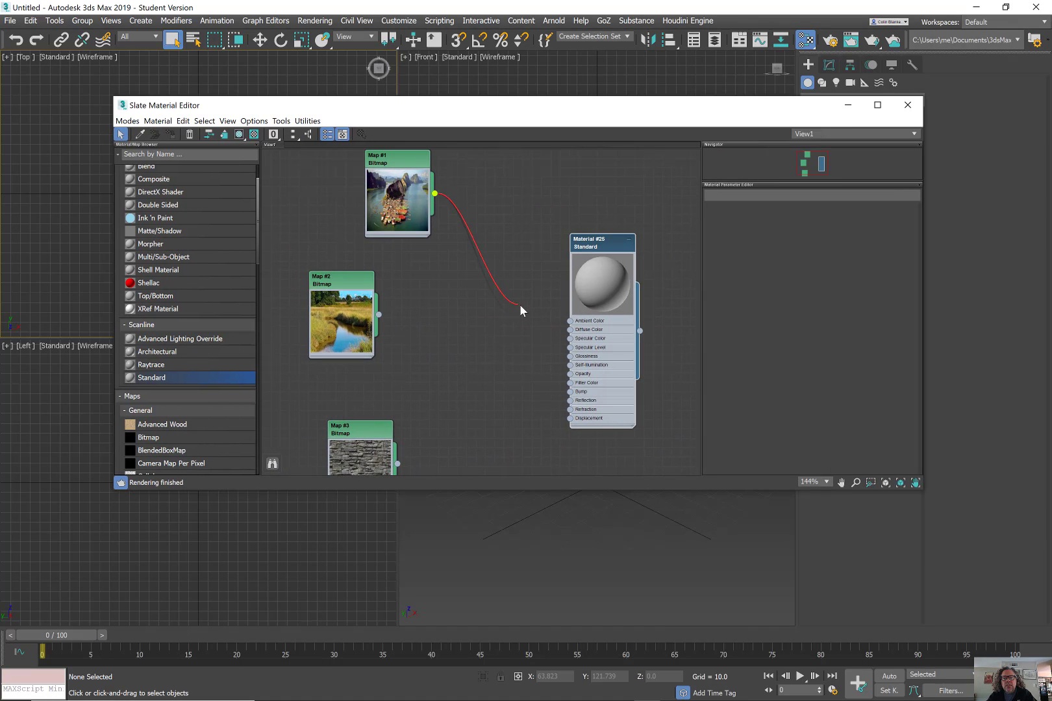
pyautogui.moveTo(557, 329); pyautogui.dragTo(569, 335)
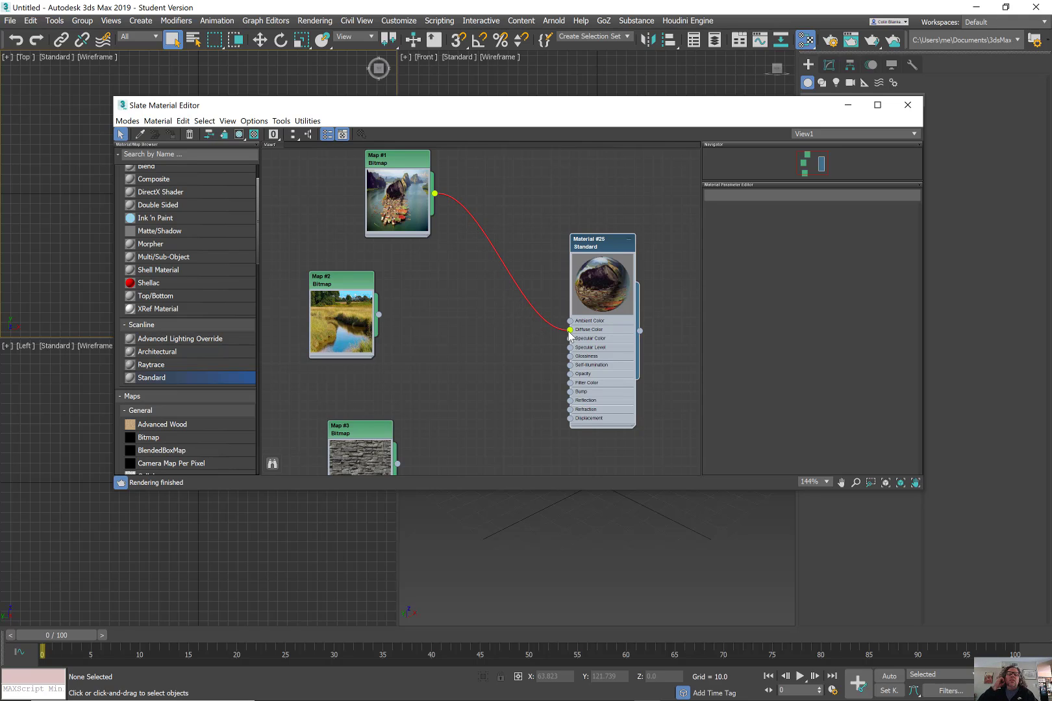
# - Show the Standard material's parameters, turn on its shaded display in the viewport, and minimize the Slate Material Editor
pyautogui.doubleClick(596, 245)
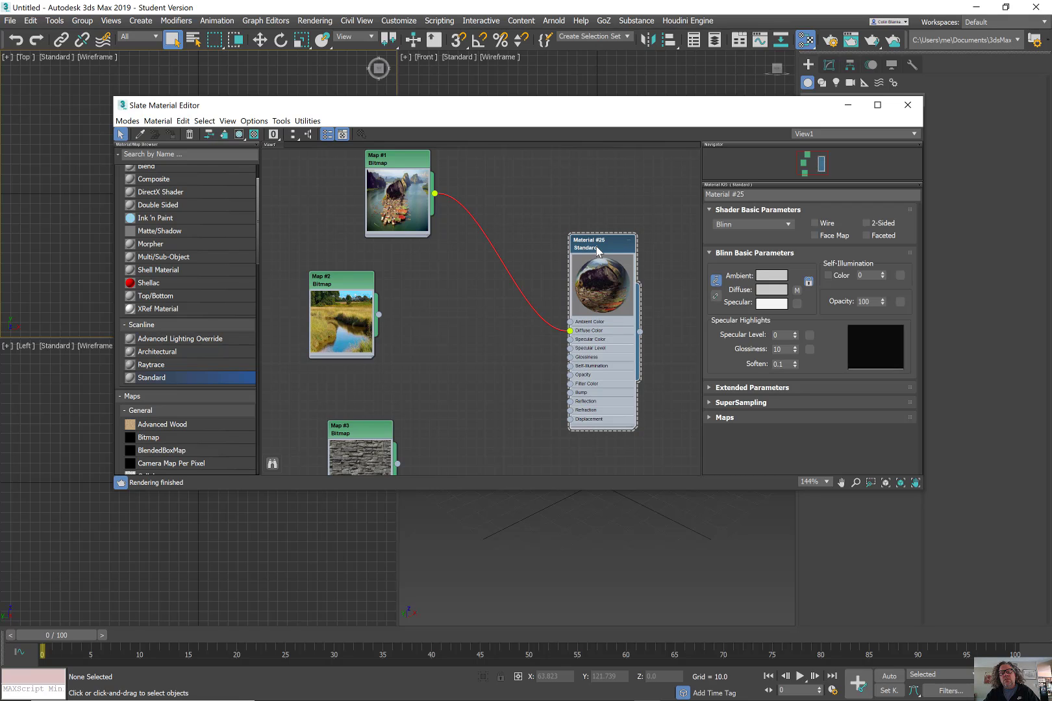
pyautogui.click(239, 136)
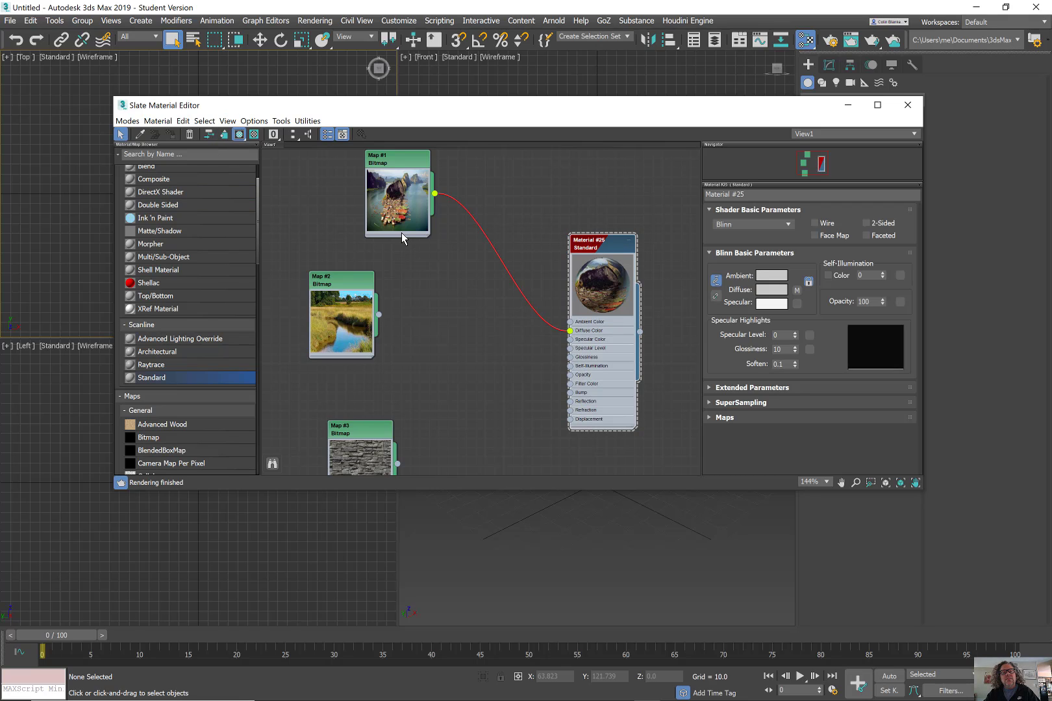
pyautogui.click(848, 105)
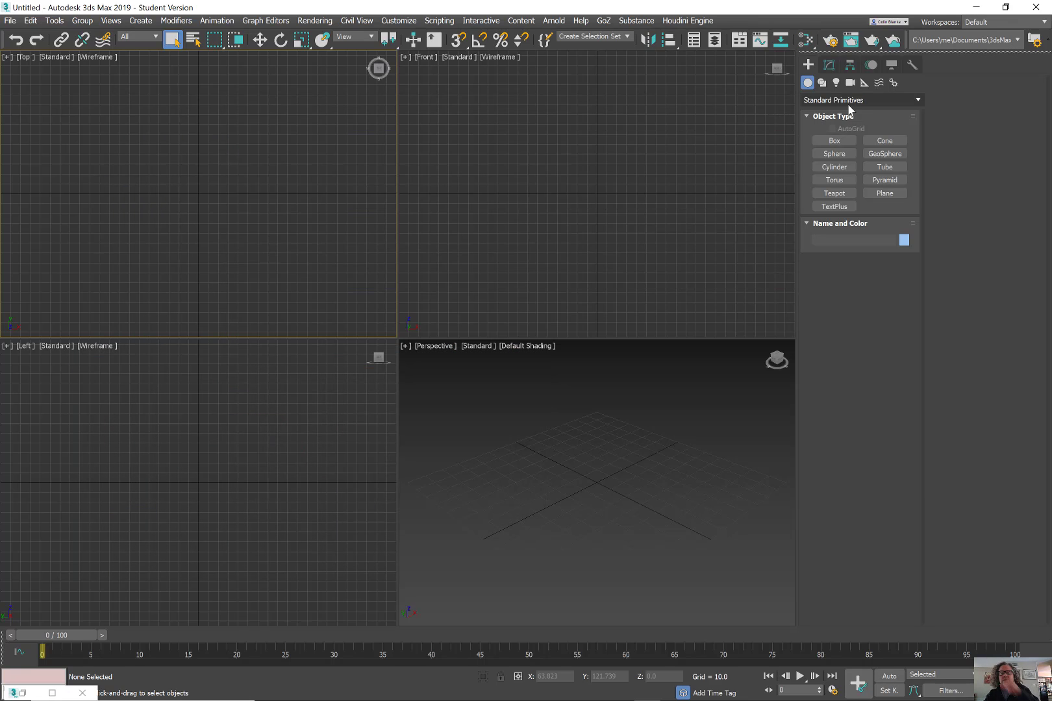
# - Create a Plane about 122 units long and 138 units wide on the grid in the Perspective viewport
pyautogui.click(834, 141)
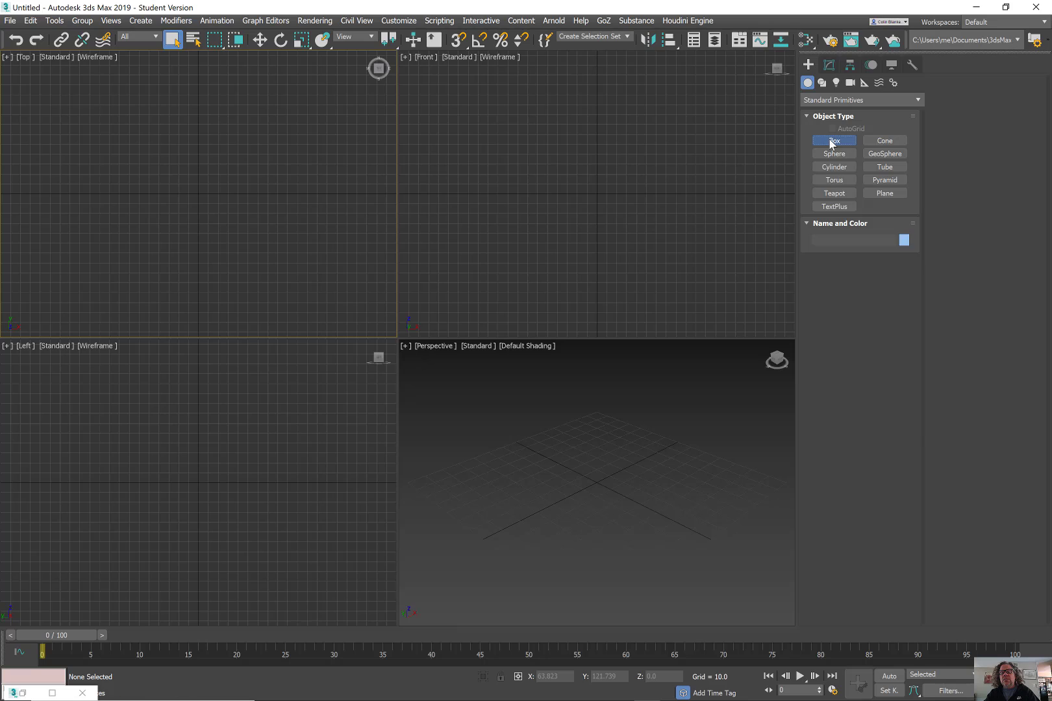
pyautogui.click(875, 195)
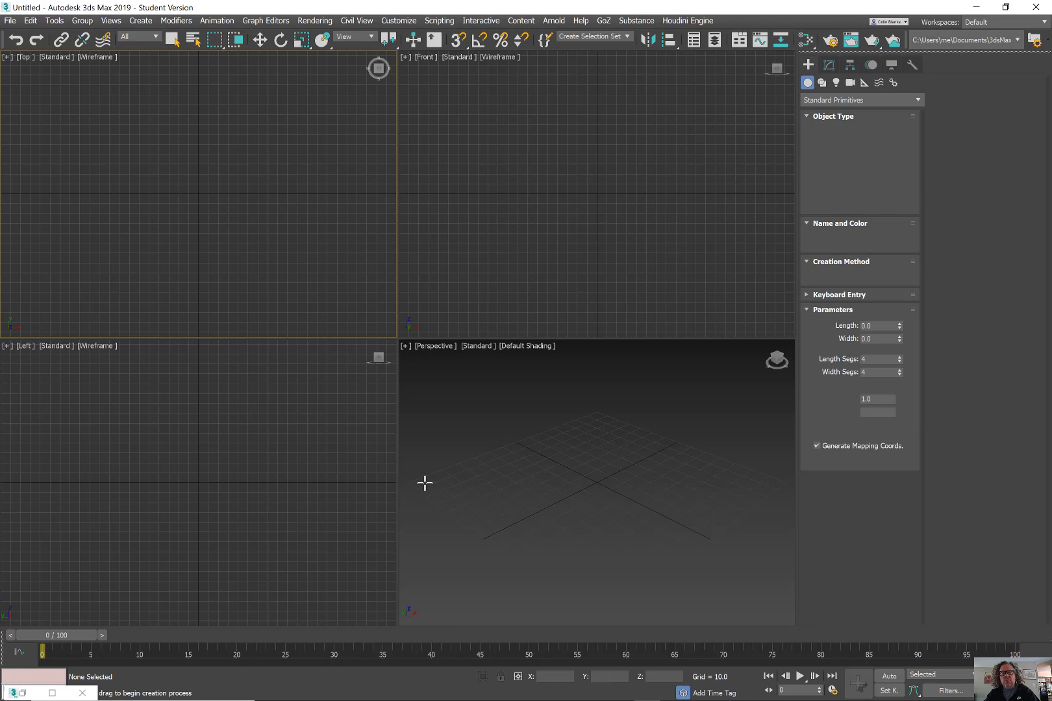
pyautogui.moveTo(441, 463); pyautogui.dragTo(766, 456)
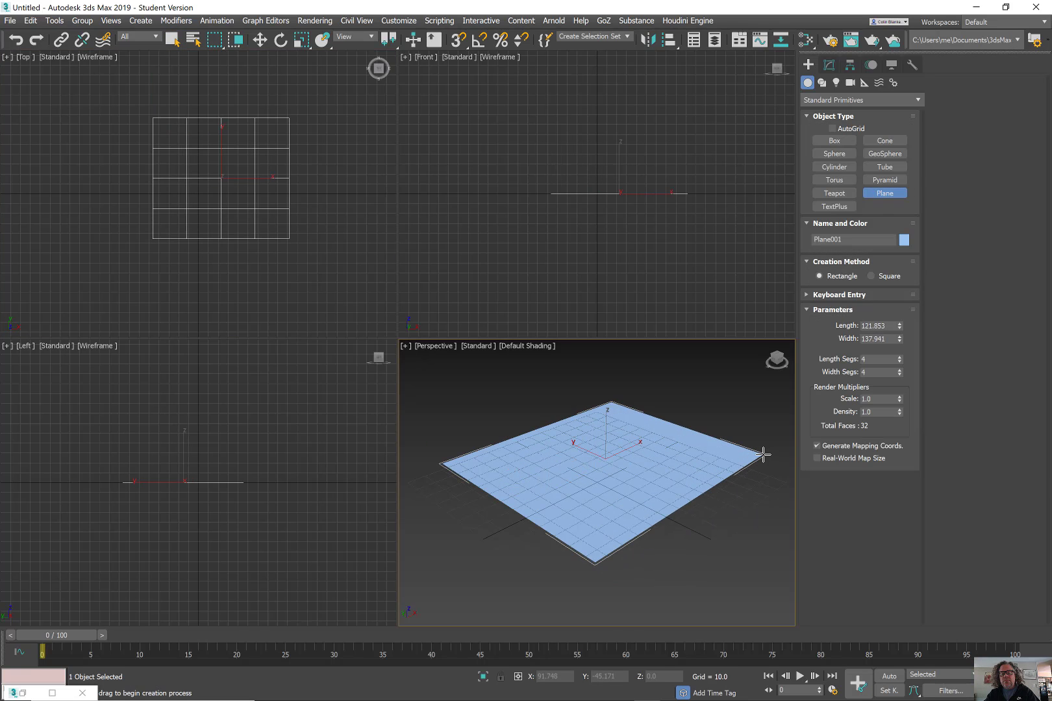
pyautogui.rightClick(660, 493)
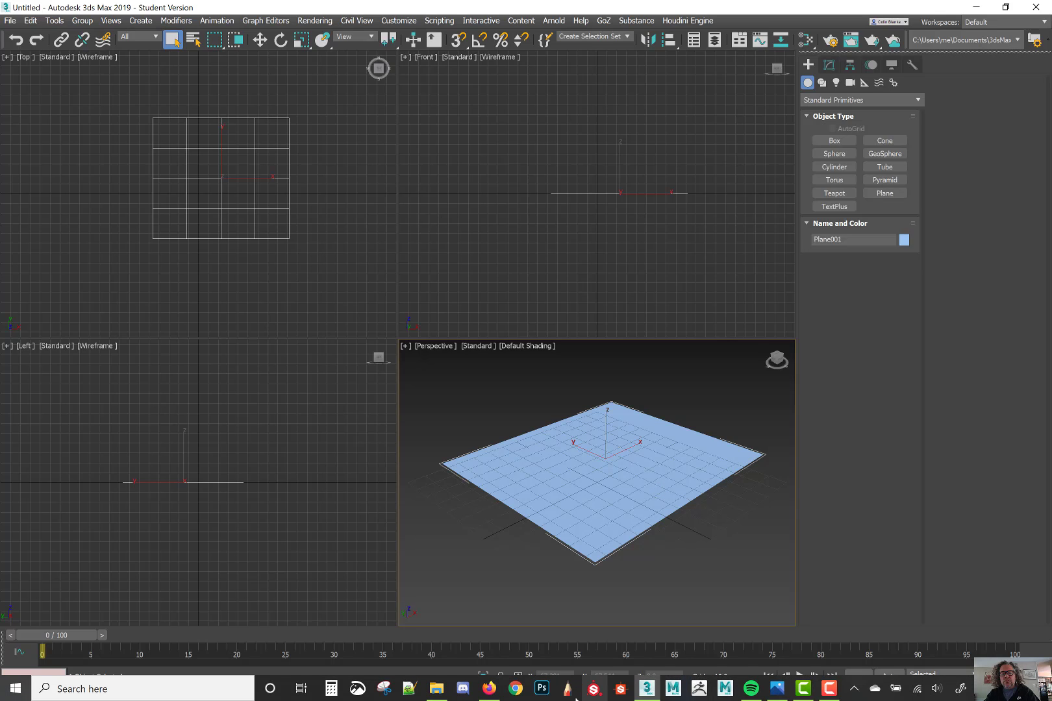
# - Assign the Standard material to the selected plane and check how the bitmap maps onto it in Perspective
pyautogui.click(806, 39)
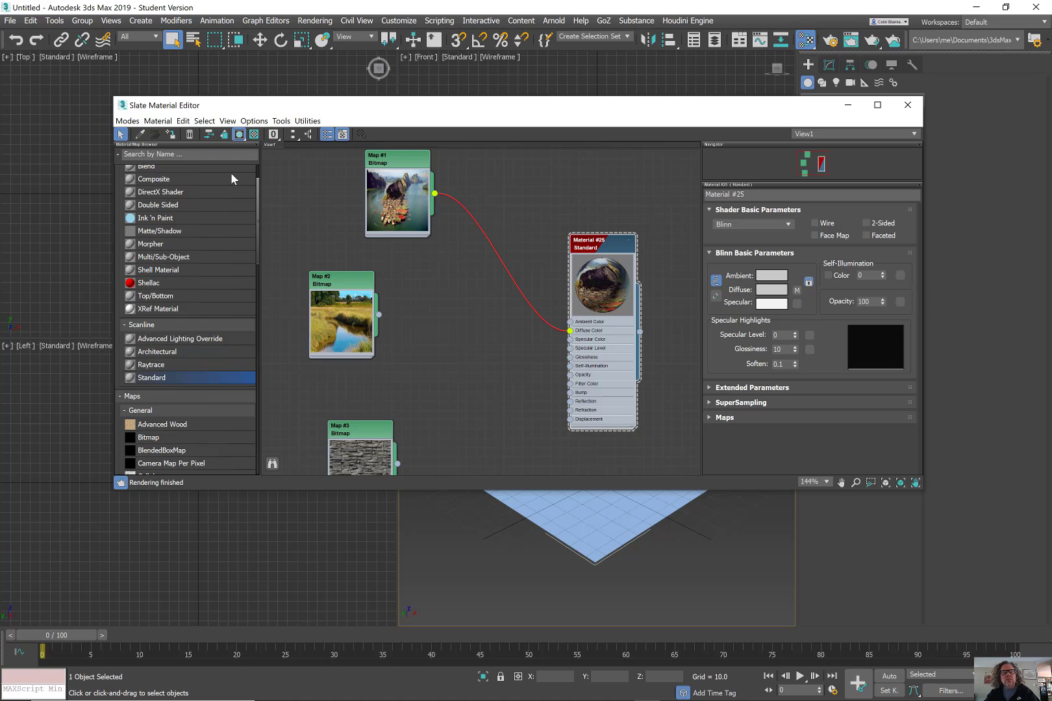
pyautogui.click(170, 135)
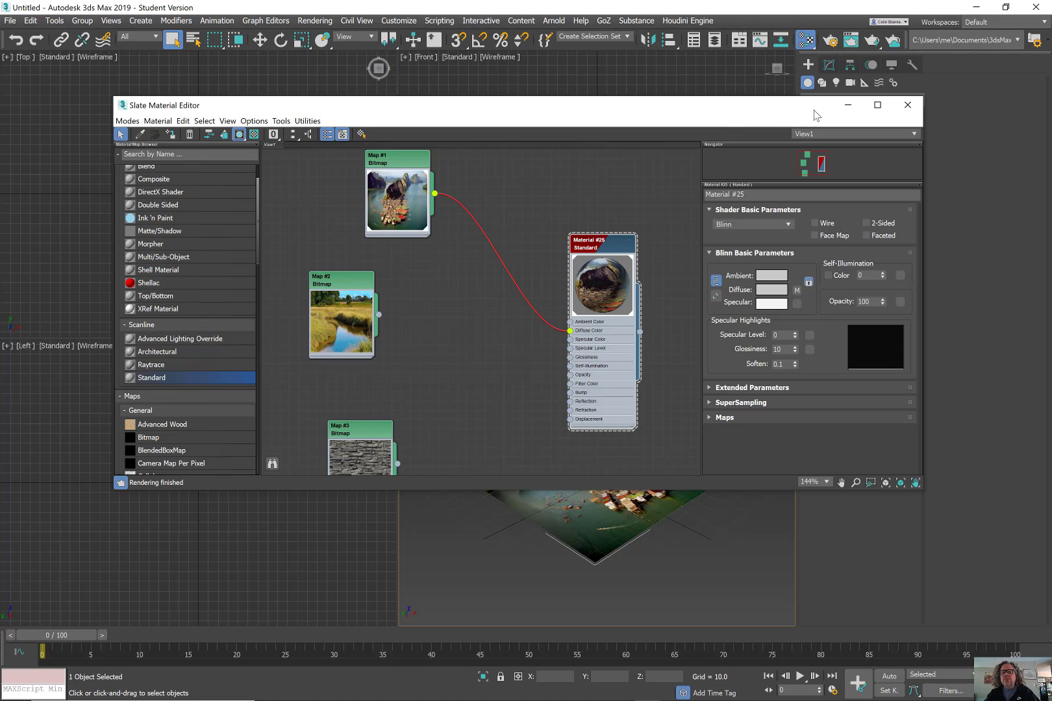
pyautogui.click(847, 104)
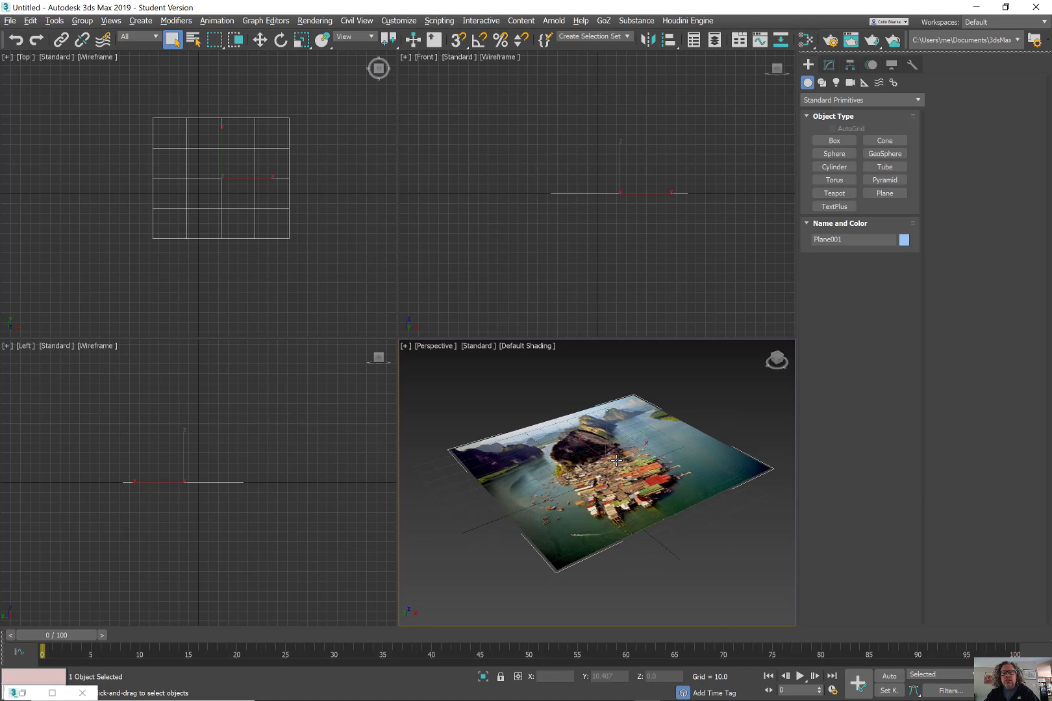
pyautogui.keyDown('alt'); pyautogui.moveTo(615, 470); pyautogui.dragTo(598, 478, button='middle'); pyautogui.keyUp('alt')
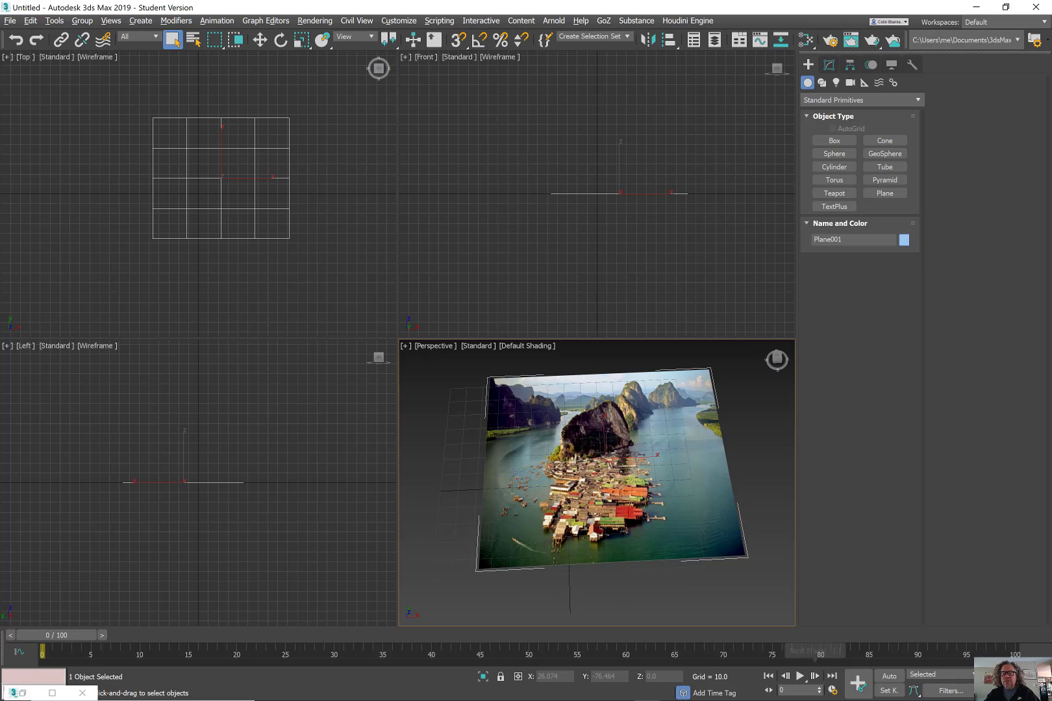
pyautogui.click(835, 687)
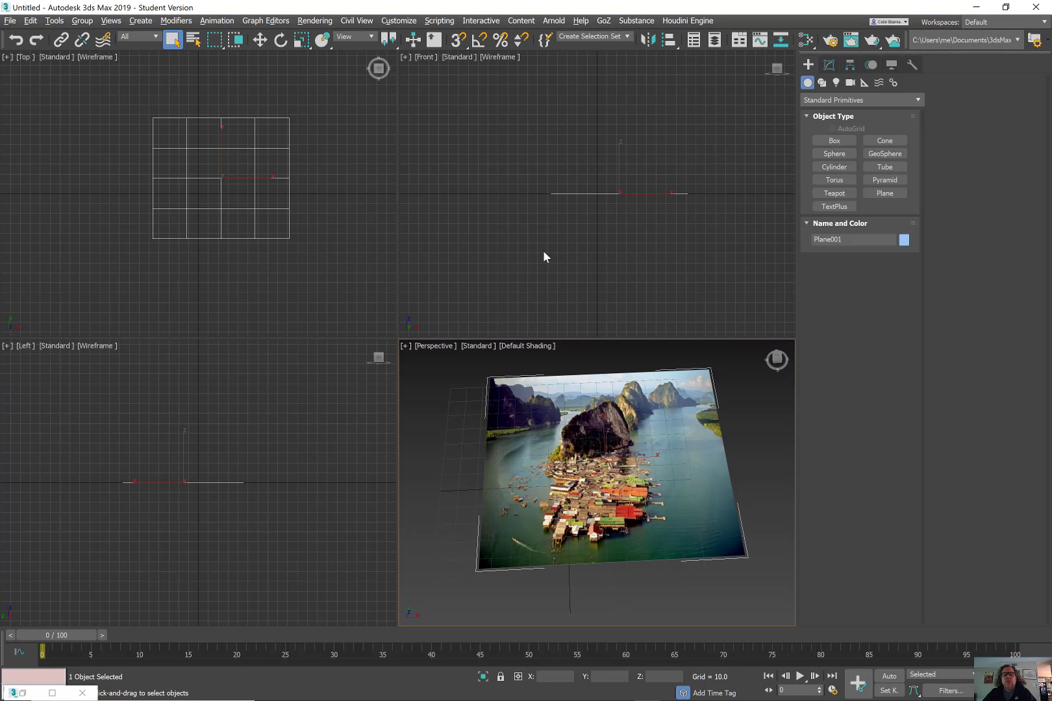
# - Create a Pyramid behind the plane, about 98 wide, 181 deep and 163 high, in the Perspective viewport
pyautogui.keyDown('alt'); pyautogui.moveTo(584, 467); pyautogui.dragTo(640, 451, button='middle'); pyautogui.keyUp('alt')
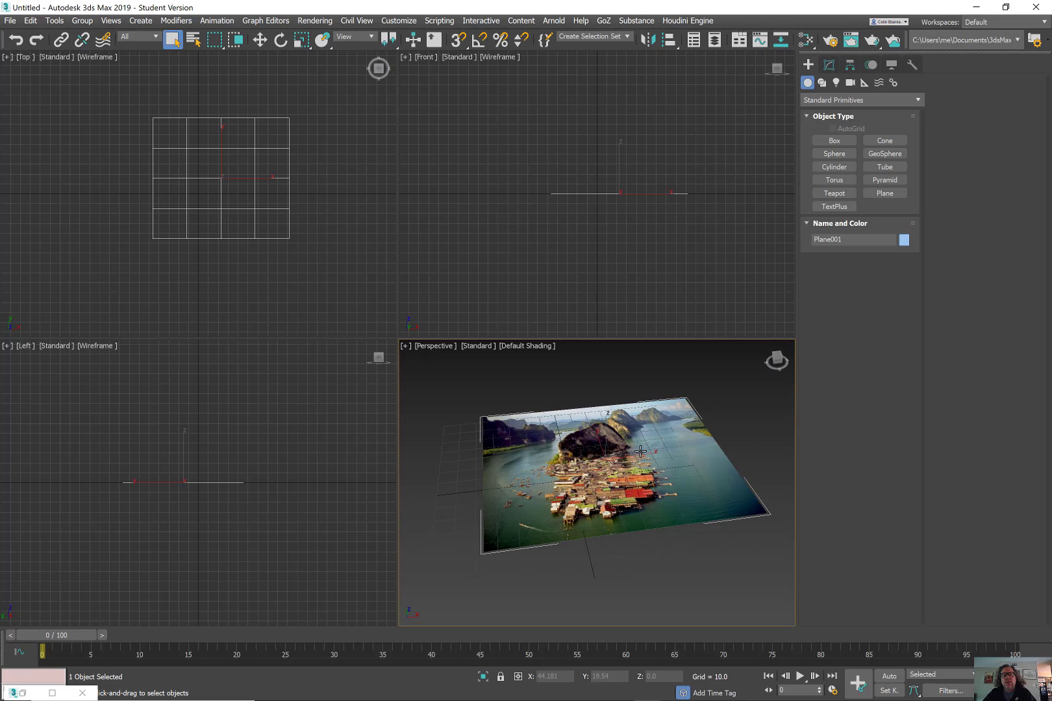
pyautogui.keyDown('alt'); pyautogui.moveTo(457, 502); pyautogui.dragTo(528, 516, button='middle'); pyautogui.keyUp('alt')
pyautogui.scroll(-5, 611, 487)
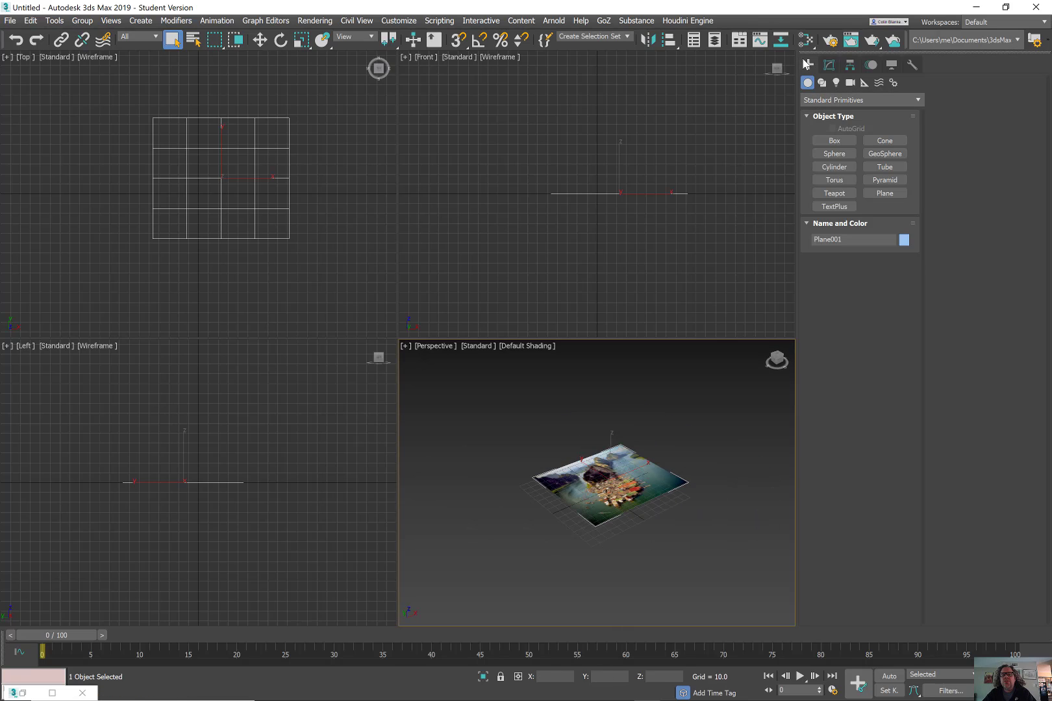
pyautogui.click(901, 179)
pyautogui.moveTo(497, 455); pyautogui.dragTo(458, 524)
pyautogui.rightClick(489, 432)
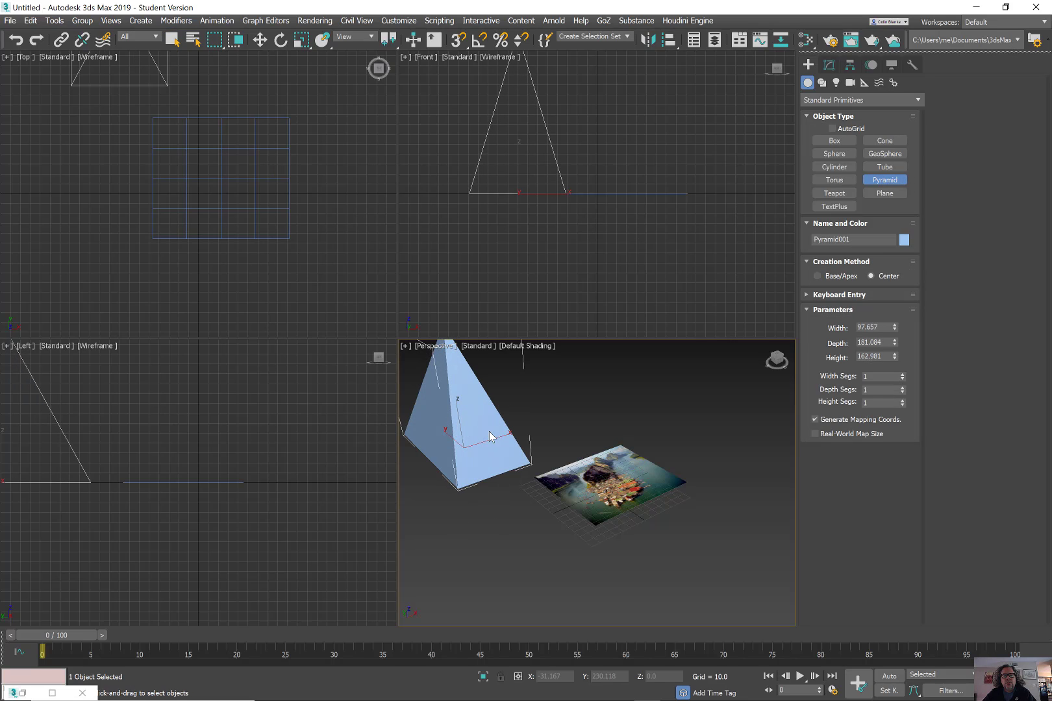
# - Create a Torus in the Top viewport over the plane's front edge, with radii of about 57 and 23 units
pyautogui.scroll(-3, 513, 448)
pyautogui.moveTo(548, 470); pyautogui.dragTo(565, 513, button='middle')
pyautogui.keyDown('alt'); pyautogui.moveTo(566, 513); pyautogui.dragTo(532, 515, button='middle'); pyautogui.keyUp('alt')
pyautogui.click(834, 180)
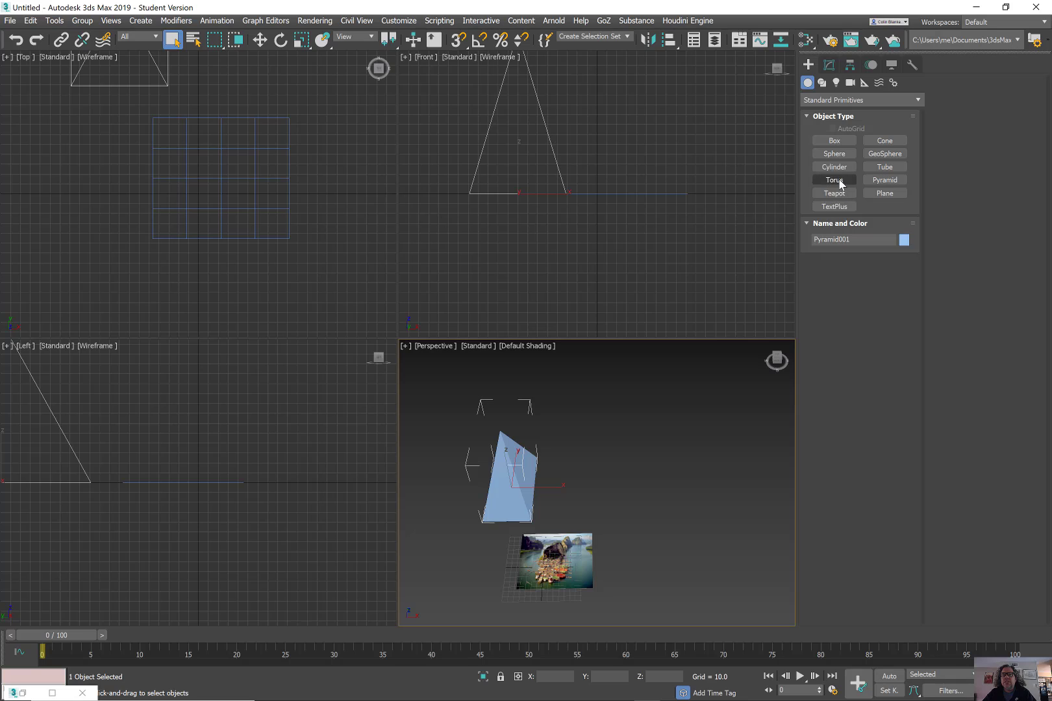
pyautogui.moveTo(249, 267); pyautogui.dragTo(282, 313)
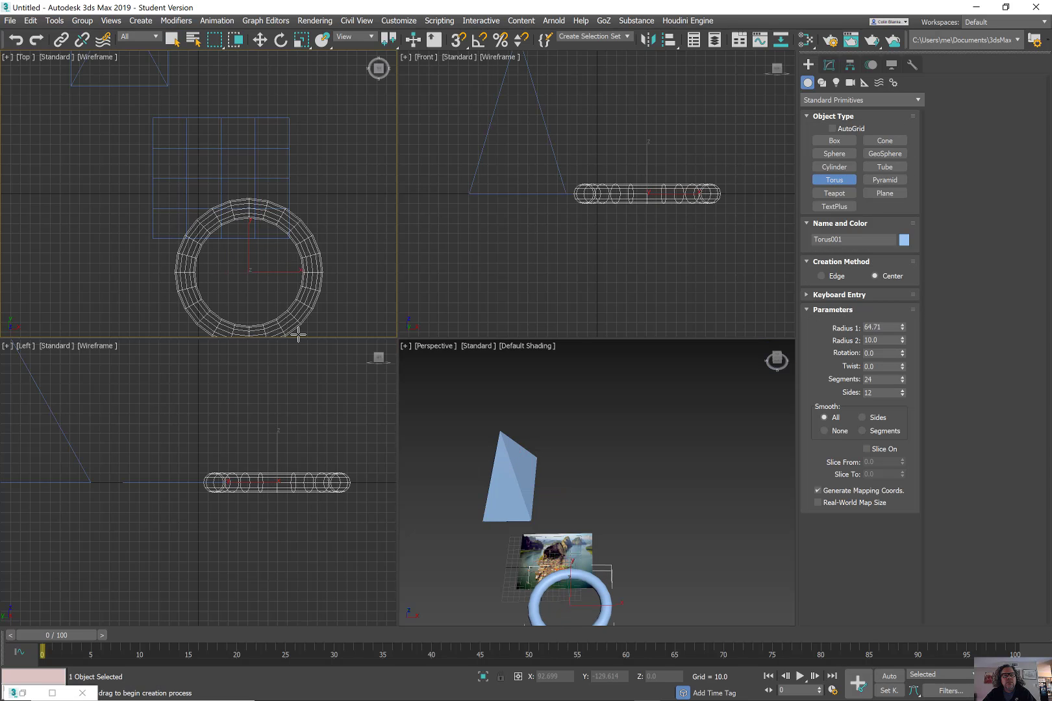
pyautogui.click(281, 282)
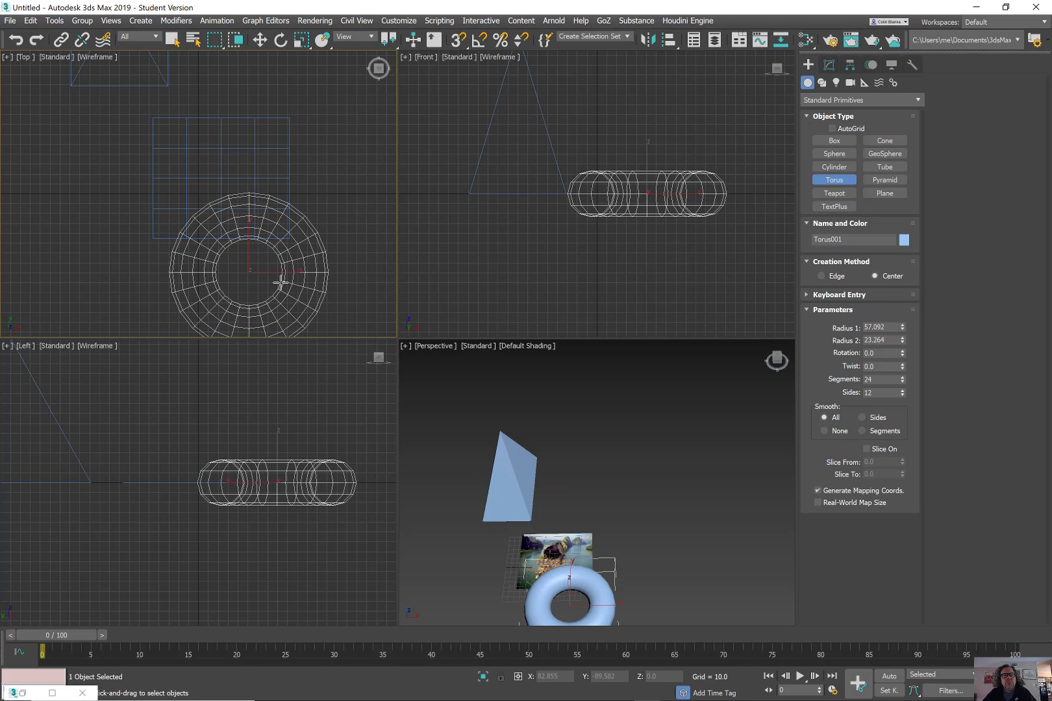
pyautogui.rightClick(282, 284)
# - Create a large Teapot in the Top viewport, to the left of the plane and torus
pyautogui.scroll(-2, 282, 286)
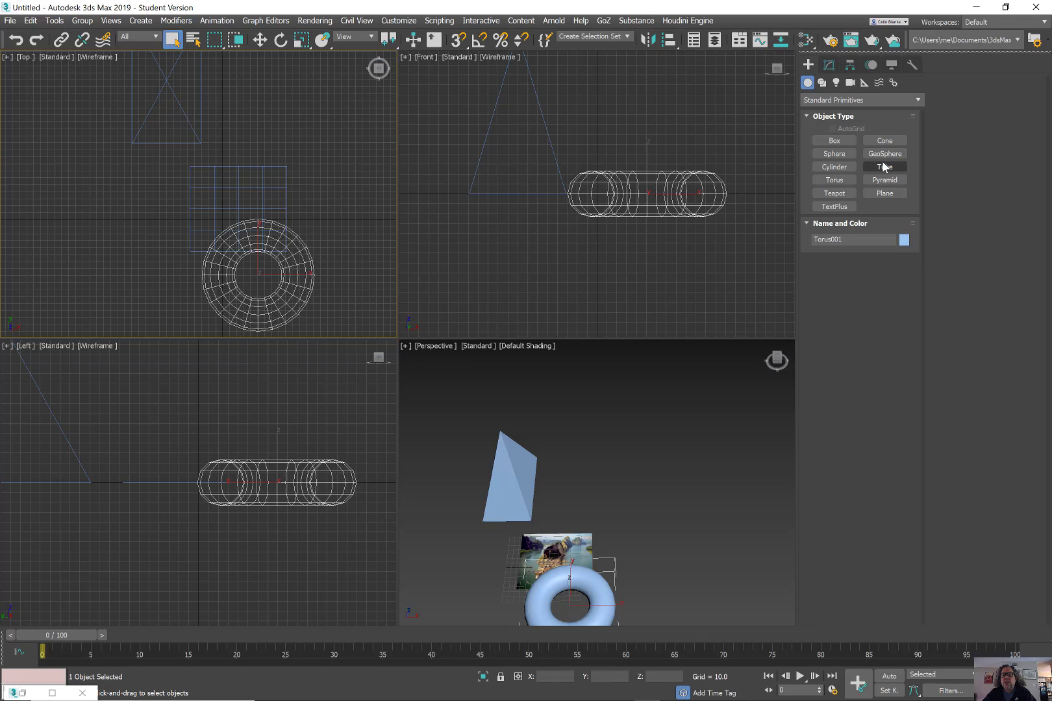
pyautogui.click(834, 193)
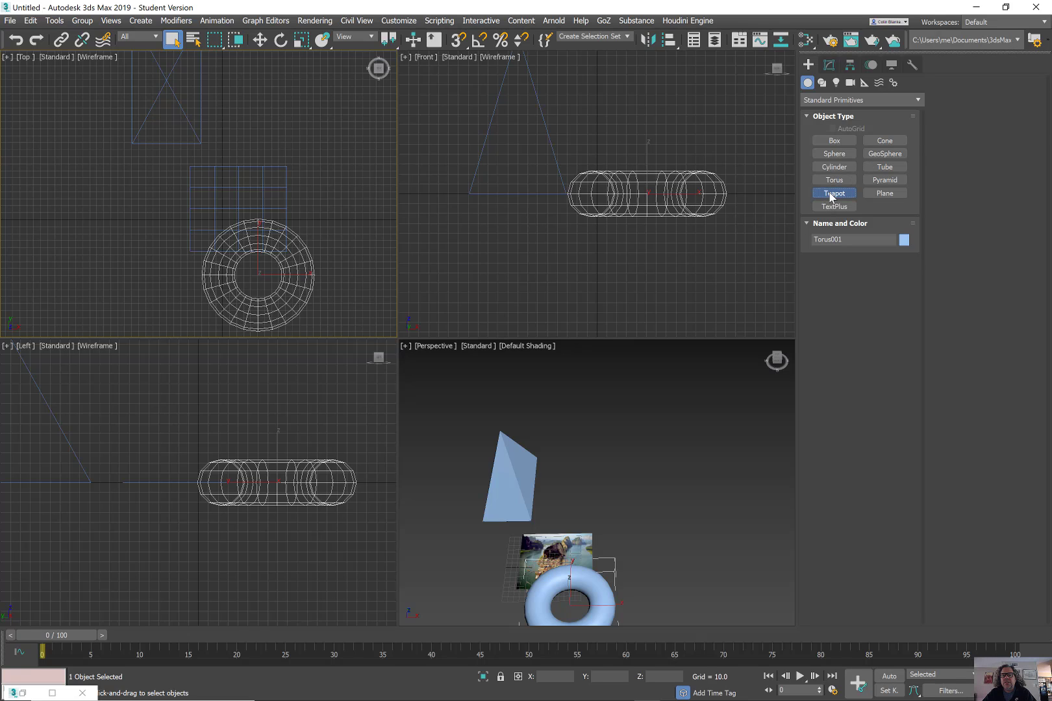
pyautogui.moveTo(28, 198); pyautogui.dragTo(75, 230)
pyautogui.rightClick(75, 229)
pyautogui.moveTo(332, 253); pyautogui.dragTo(198, 241, button='middle')
pyautogui.scroll(-3, 355, 216)
pyautogui.rightClick(355, 217)
pyautogui.click(327, 233)
# - Move the torus clear of the plane to its right, and the pyramid directly behind the plane
pyautogui.click(238, 236)
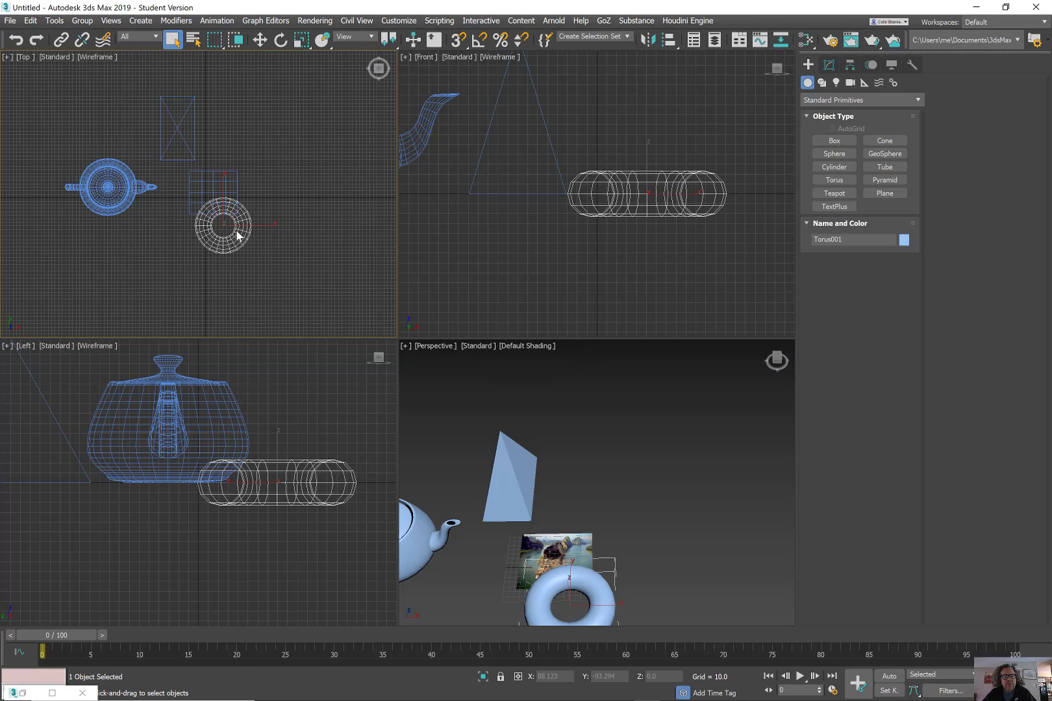
pyautogui.press('e')
pyautogui.press('w')
pyautogui.moveTo(228, 218); pyautogui.dragTo(293, 190)
pyautogui.click(174, 138)
pyautogui.moveTo(160, 145); pyautogui.dragTo(260, 102, button='middle')
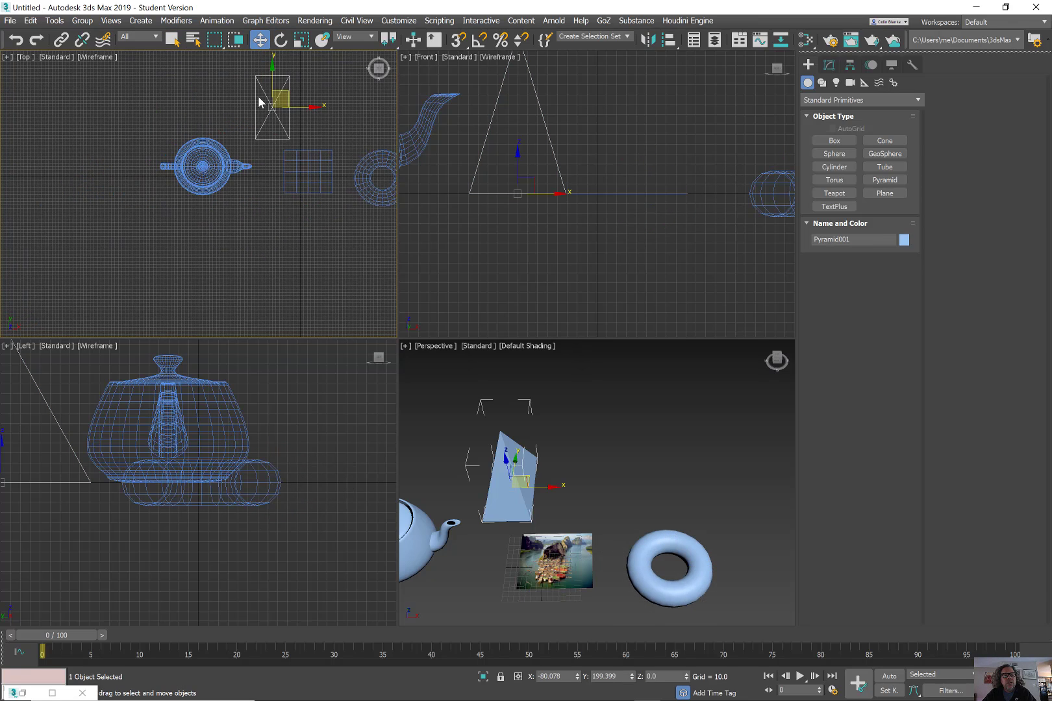
pyautogui.moveTo(280, 89); pyautogui.dragTo(313, 83)
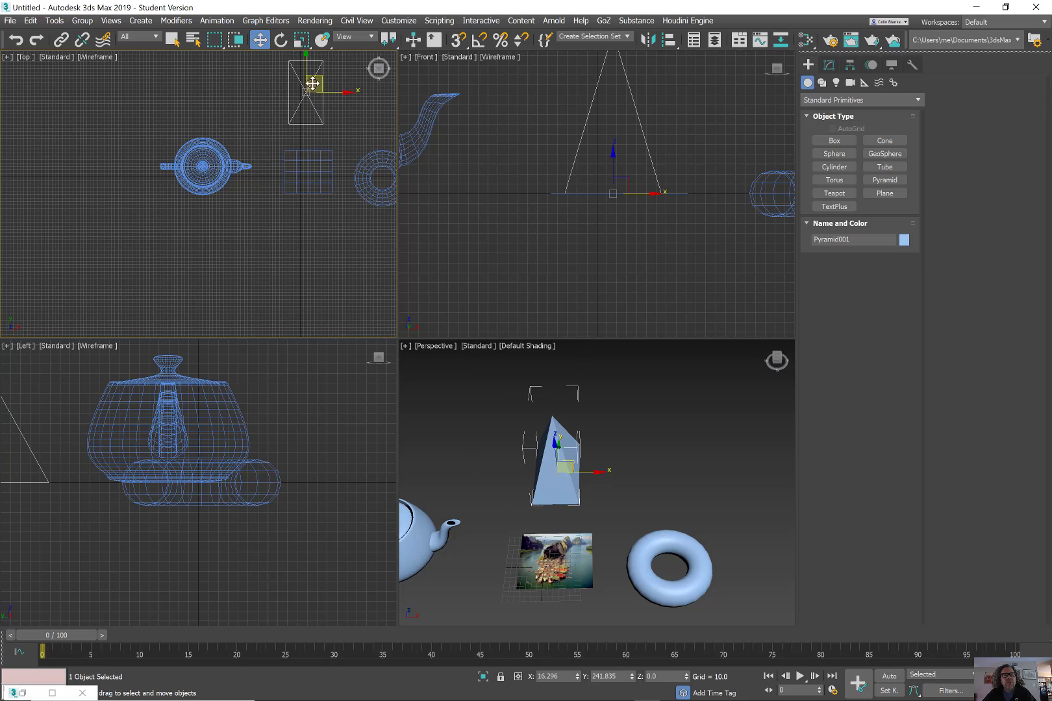
# - Move the torus directly in front of the plane and raise it about 24 units
pyautogui.click(360, 192)
pyautogui.moveTo(357, 206); pyautogui.dragTo(326, 215, button='middle')
pyautogui.moveTo(333, 208); pyautogui.dragTo(290, 259)
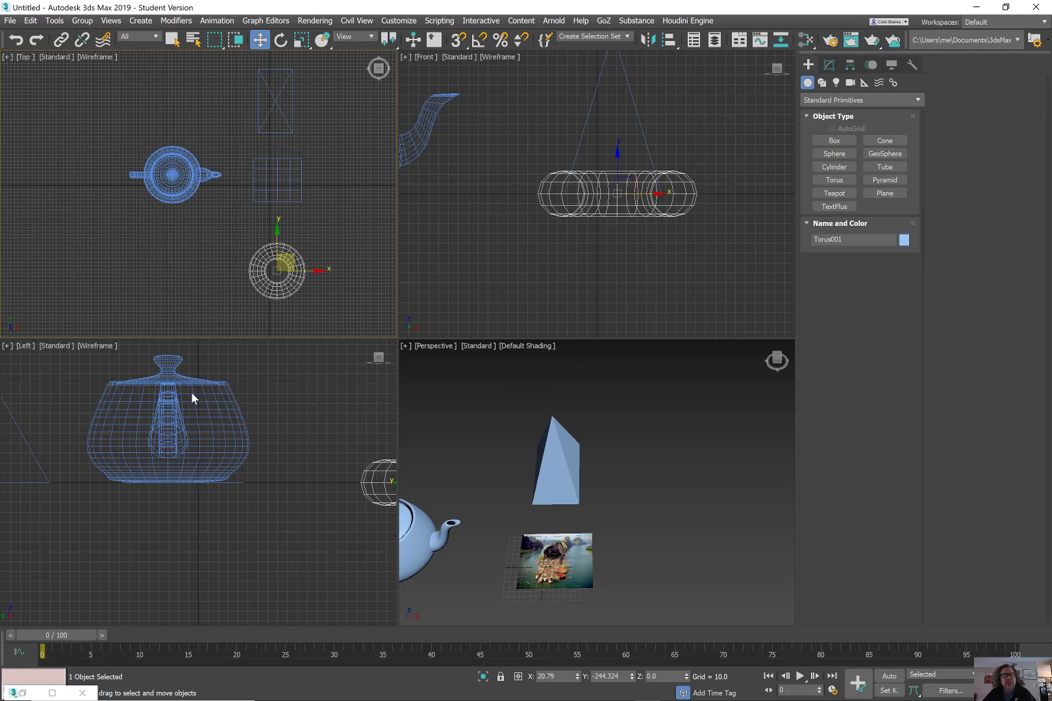
pyautogui.scroll(-5, 265, 435)
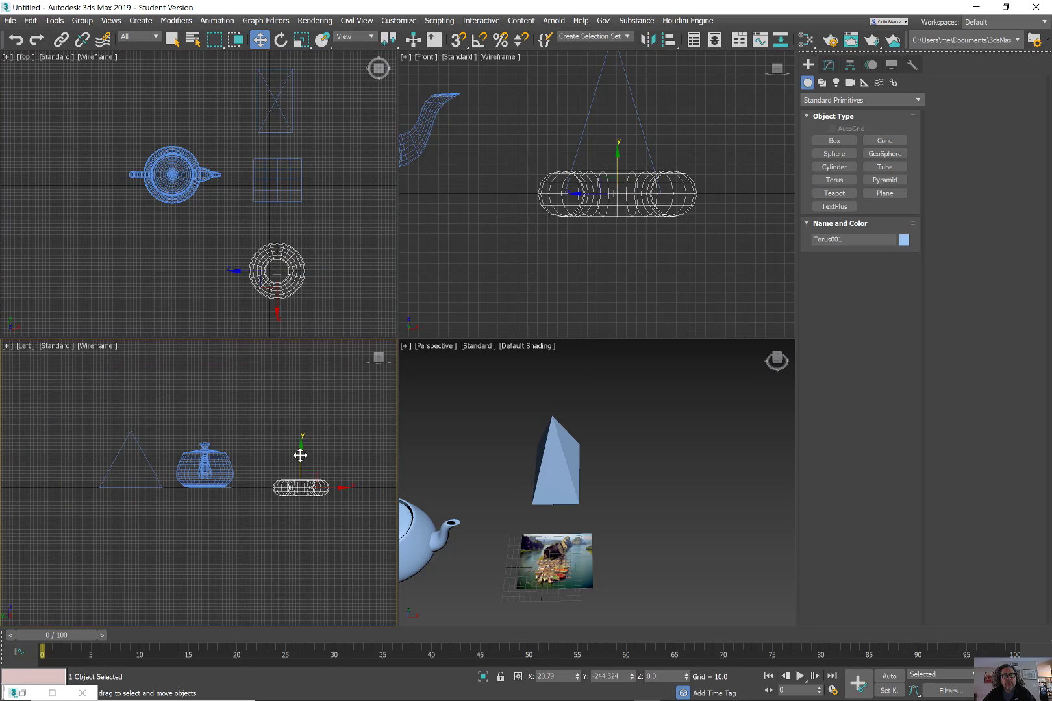
pyautogui.moveTo(300, 456); pyautogui.dragTo(305, 446)
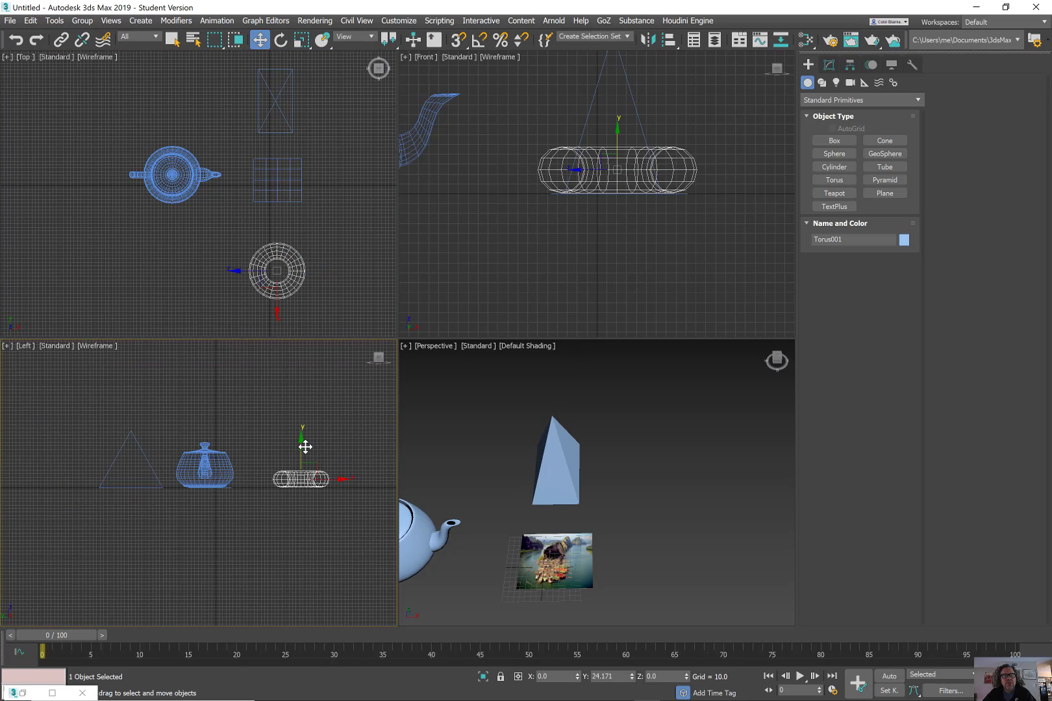
# - Create a tall Cylinder of about 120 units radius in the Top viewport, to the right of the plane
pyautogui.click(214, 462)
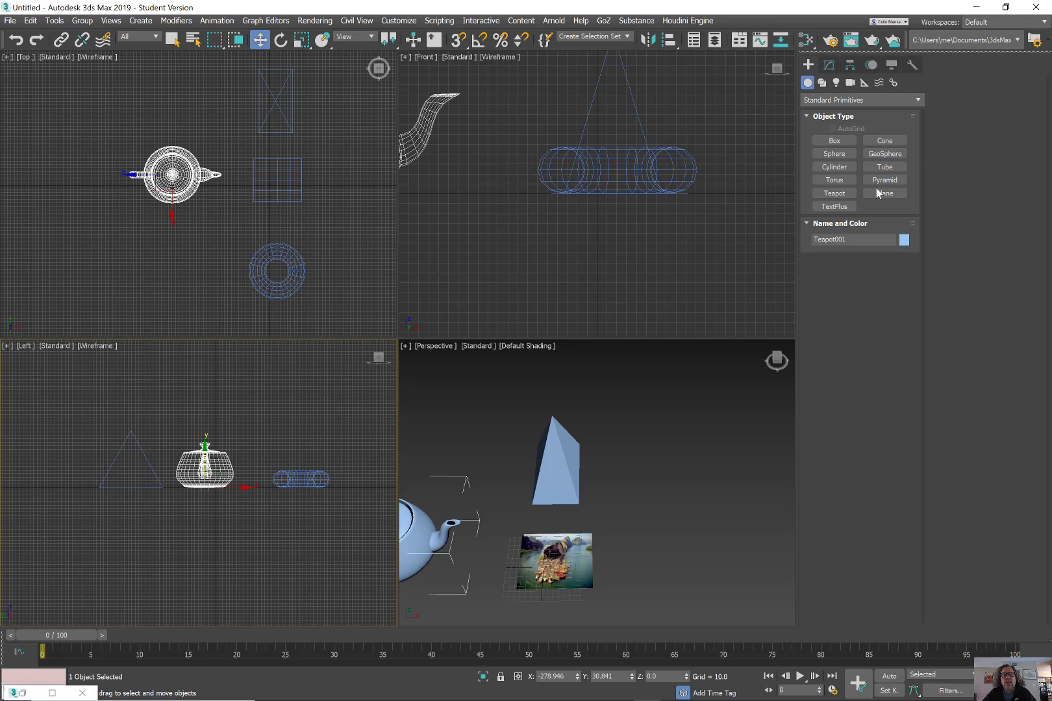
pyautogui.click(835, 168)
pyautogui.moveTo(356, 180); pyautogui.dragTo(369, 218)
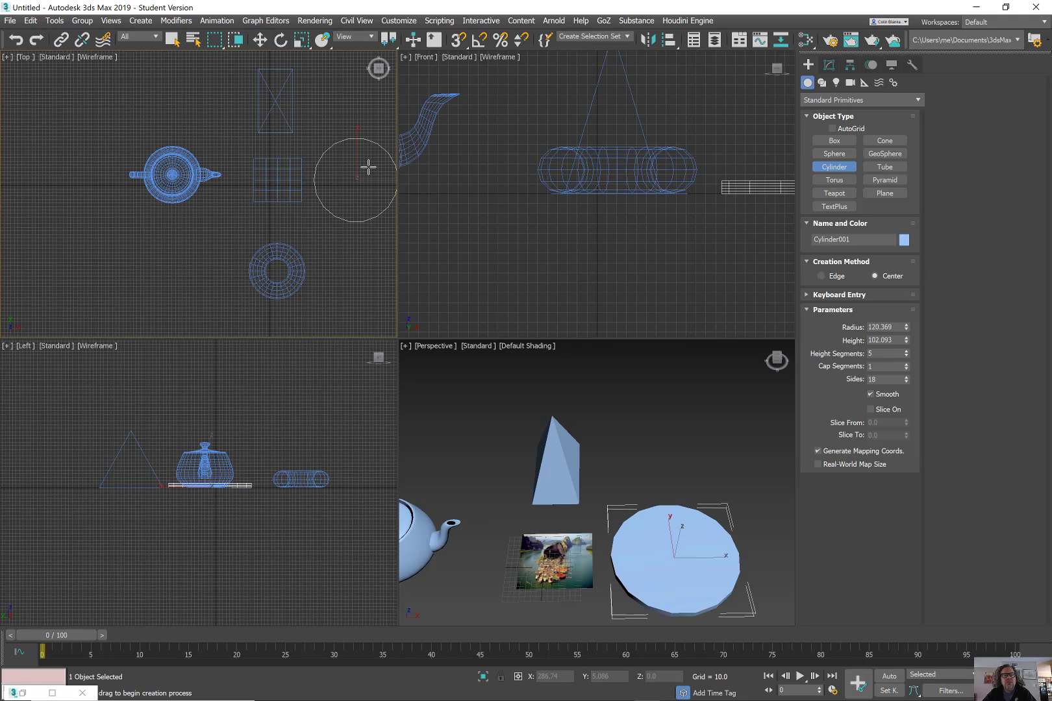
pyautogui.click(363, 125)
pyautogui.press('w')
# - Maximize the Perspective viewport and frame the teapot, pyramid, plane, torus and cylinder together at a low angle
pyautogui.scroll(-4, 658, 438)
pyautogui.hotkey('alt', 'w')
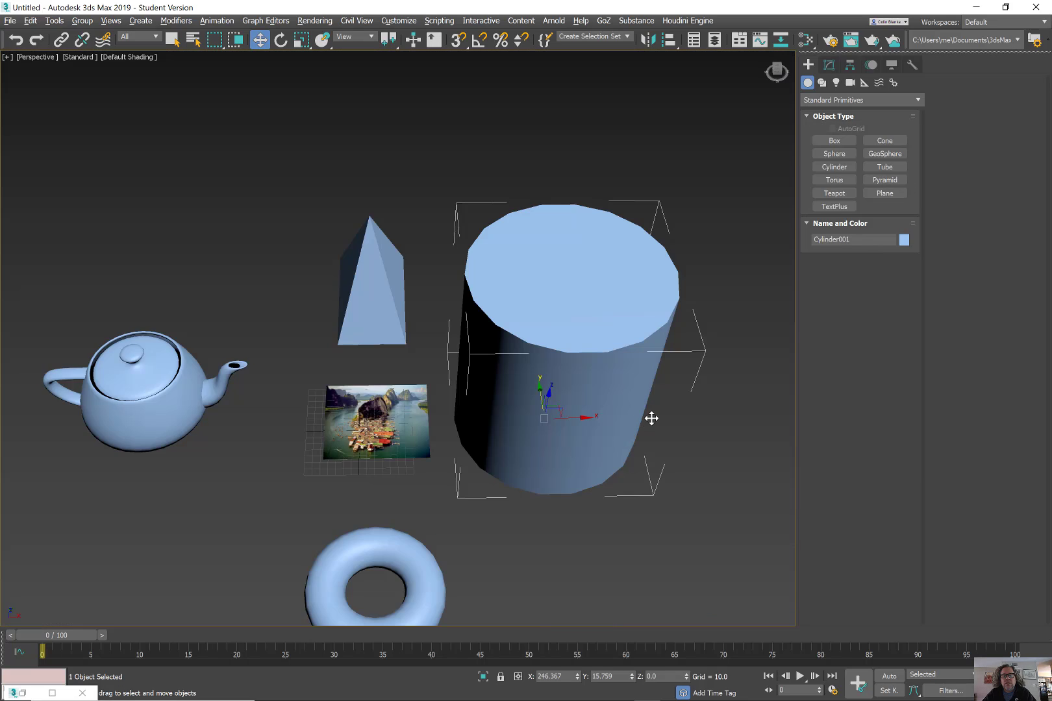
pyautogui.keyDown('alt'); pyautogui.moveTo(651, 419); pyautogui.dragTo(697, 263, button='middle'); pyautogui.keyUp('alt')
pyautogui.keyDown('alt'); pyautogui.moveTo(622, 298); pyautogui.dragTo(482, 332, button='middle'); pyautogui.keyUp('alt')
pyautogui.scroll(-4, 491, 308)
# - Reopen the Slate Material Editor and frame all three bitmap nodes and the Standard material node
pyautogui.press('m')
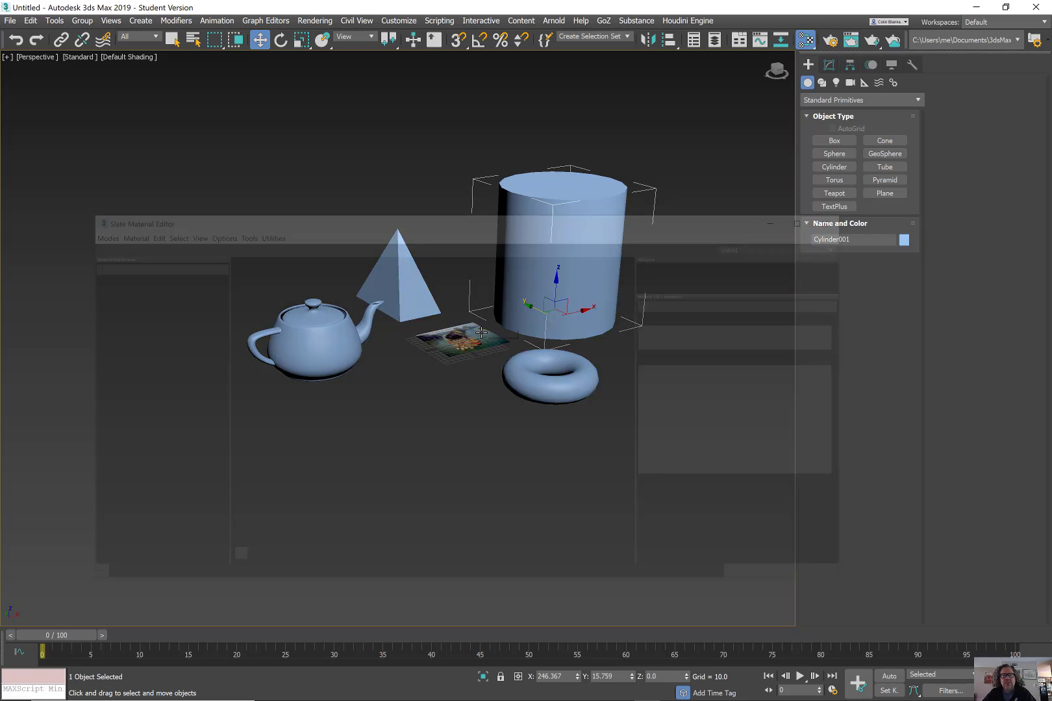
pyautogui.scroll(-4, 474, 282)
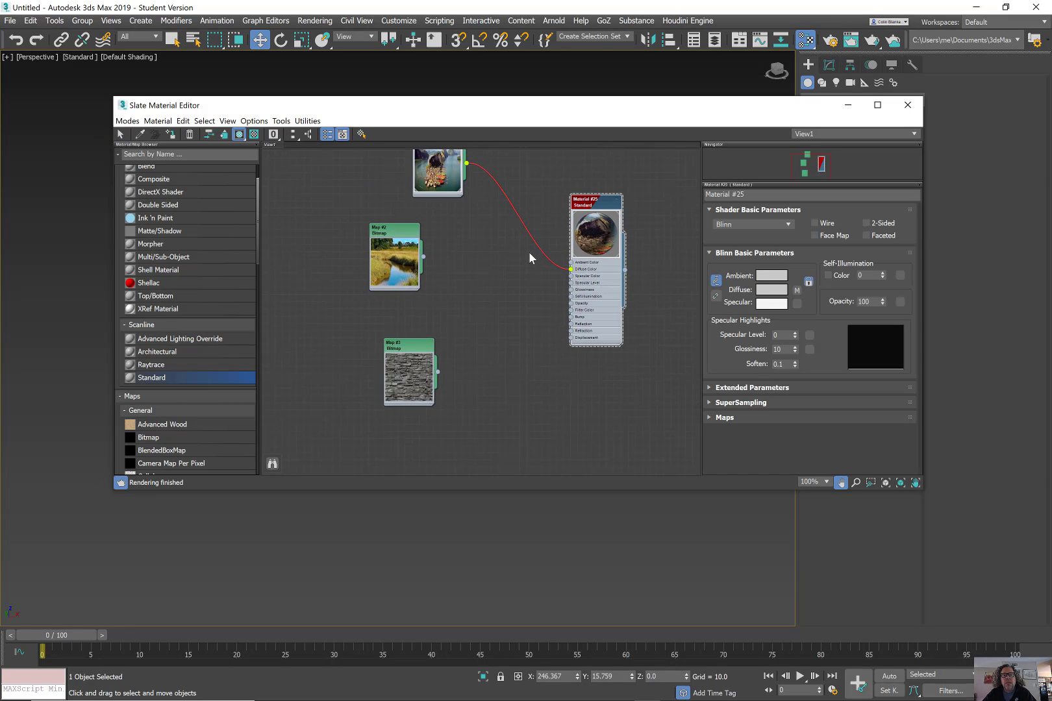
pyautogui.moveTo(529, 257); pyautogui.dragTo(489, 286, button='middle')
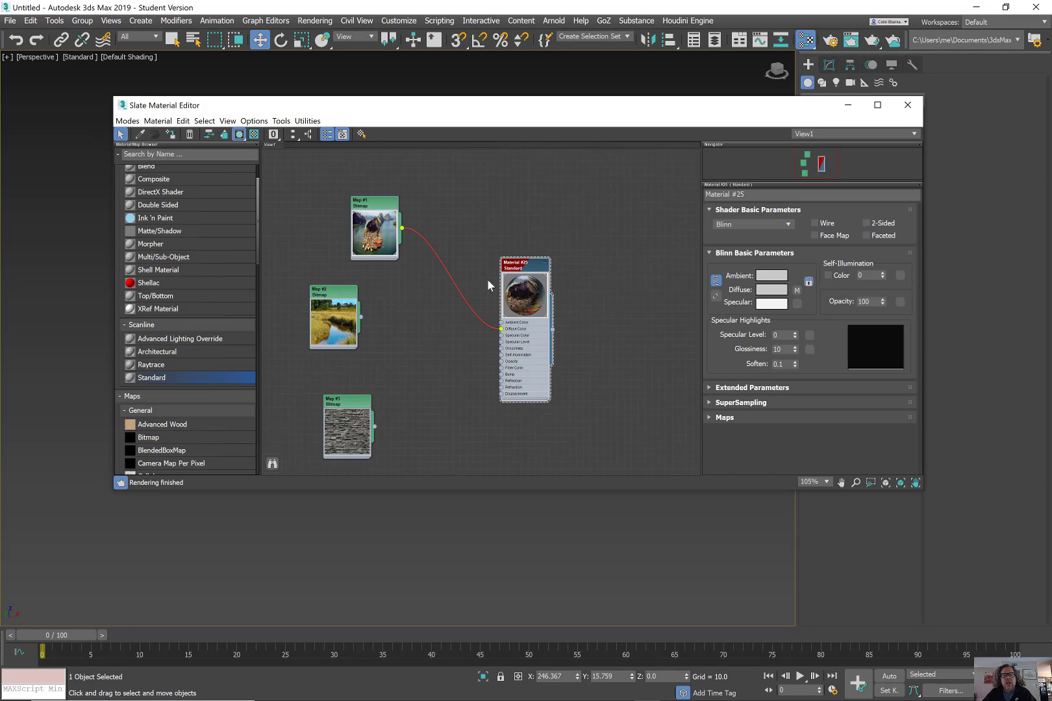
# - Collapse the first Standard material node, move it up near the Map #1 bitmap, and add a second Standard material below it
pyautogui.click(545, 262)
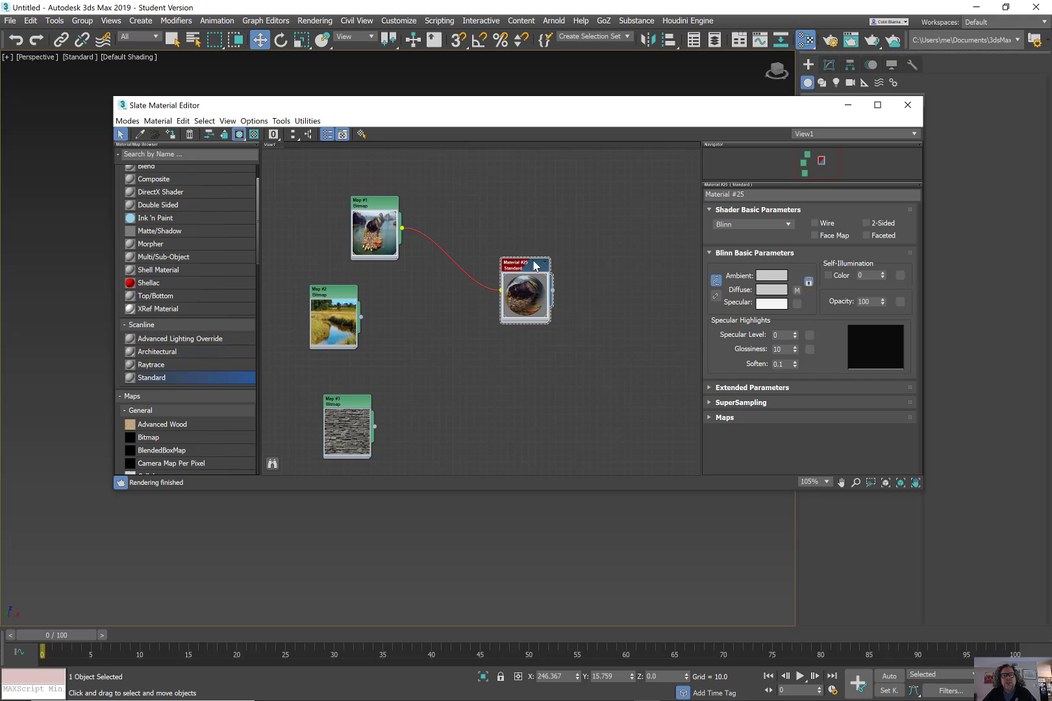
pyautogui.moveTo(534, 265); pyautogui.dragTo(516, 185)
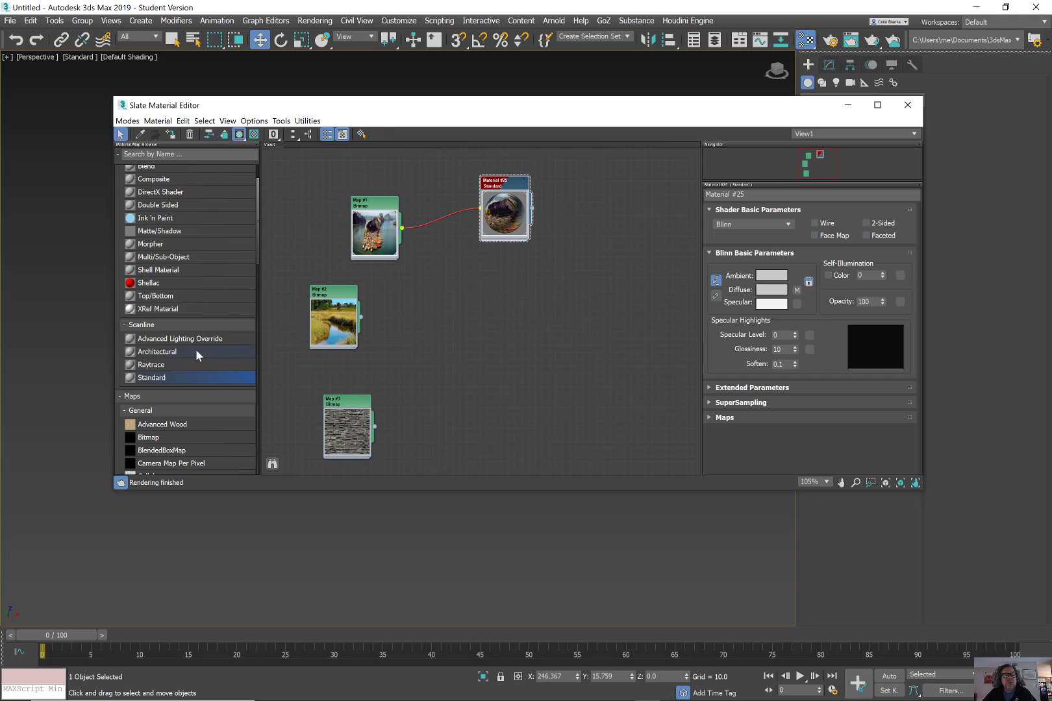
pyautogui.moveTo(226, 381); pyautogui.dragTo(526, 348)
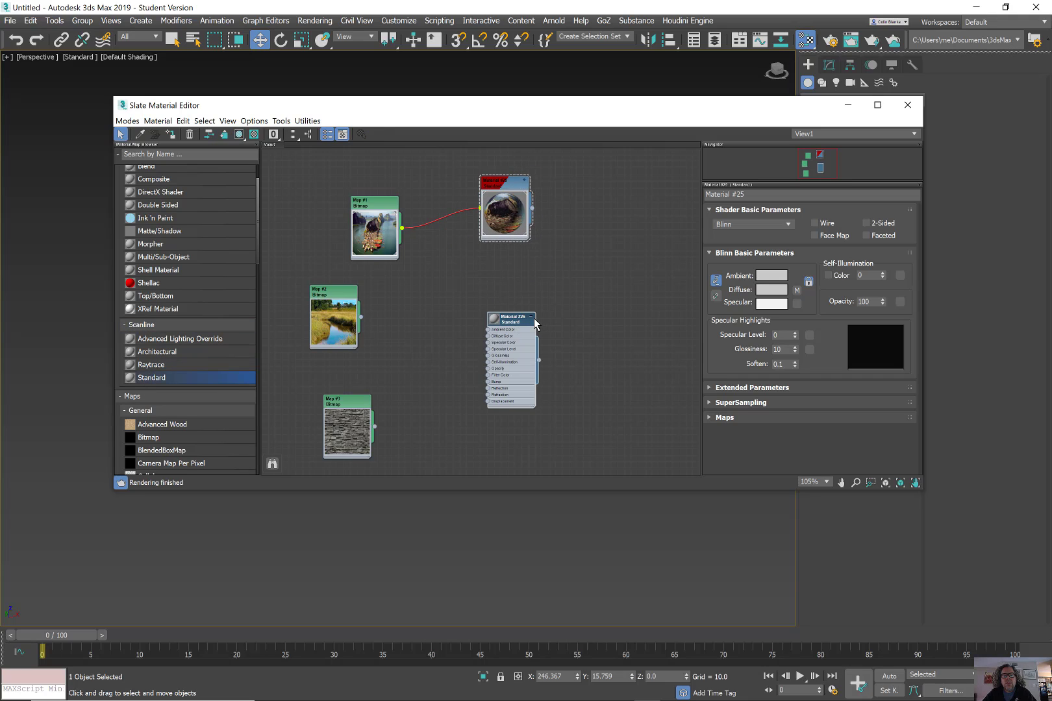
# - Enlarge the preview of the new Standard material, collapse its node and move it up beneath the first material
pyautogui.doubleClick(494, 319)
pyautogui.scroll(4, 535, 327)
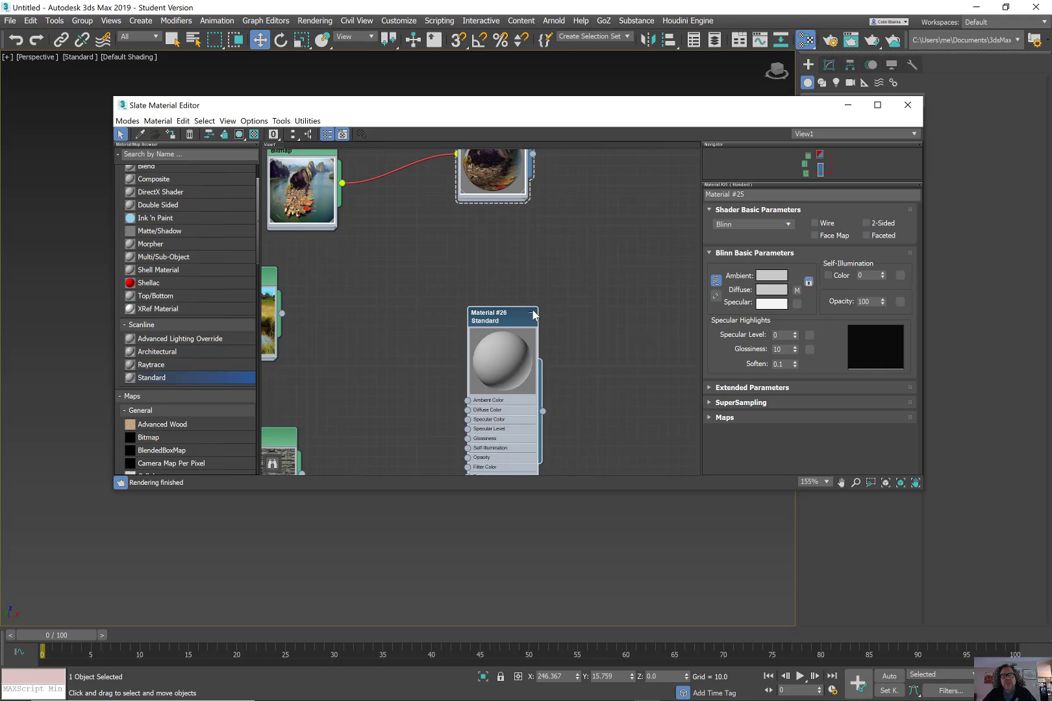
pyautogui.click(532, 314)
pyautogui.moveTo(483, 336); pyautogui.dragTo(483, 265)
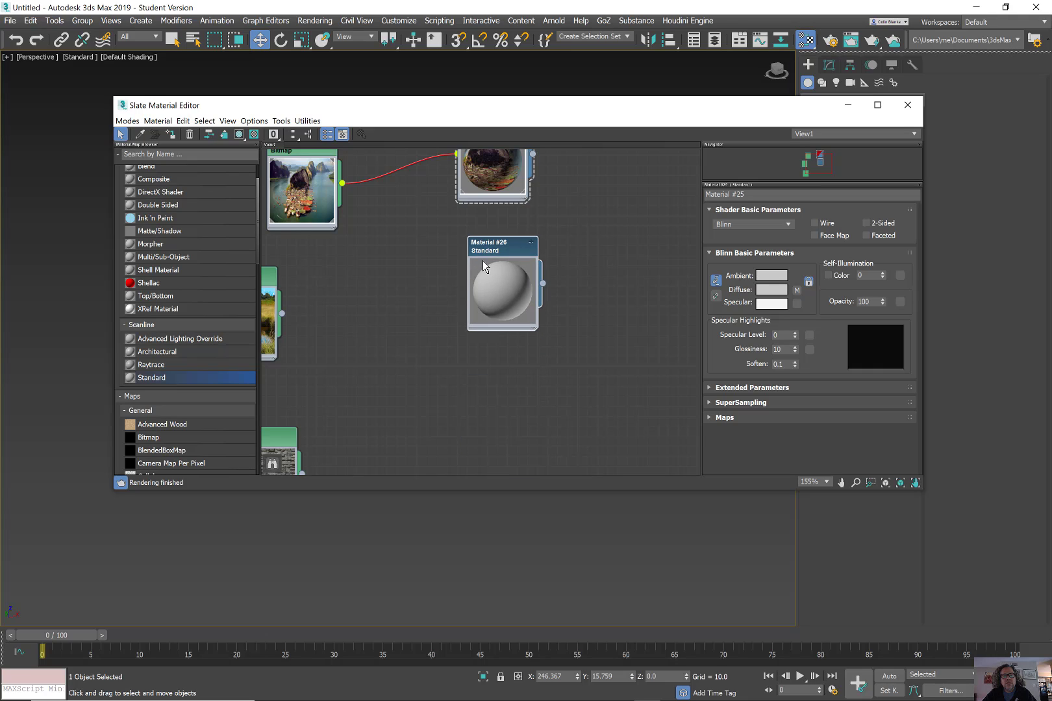
# - Connect the Map #2 river-meadow bitmap to the Diffuse Color of the second Standard material
pyautogui.moveTo(282, 314); pyautogui.dragTo(491, 272)
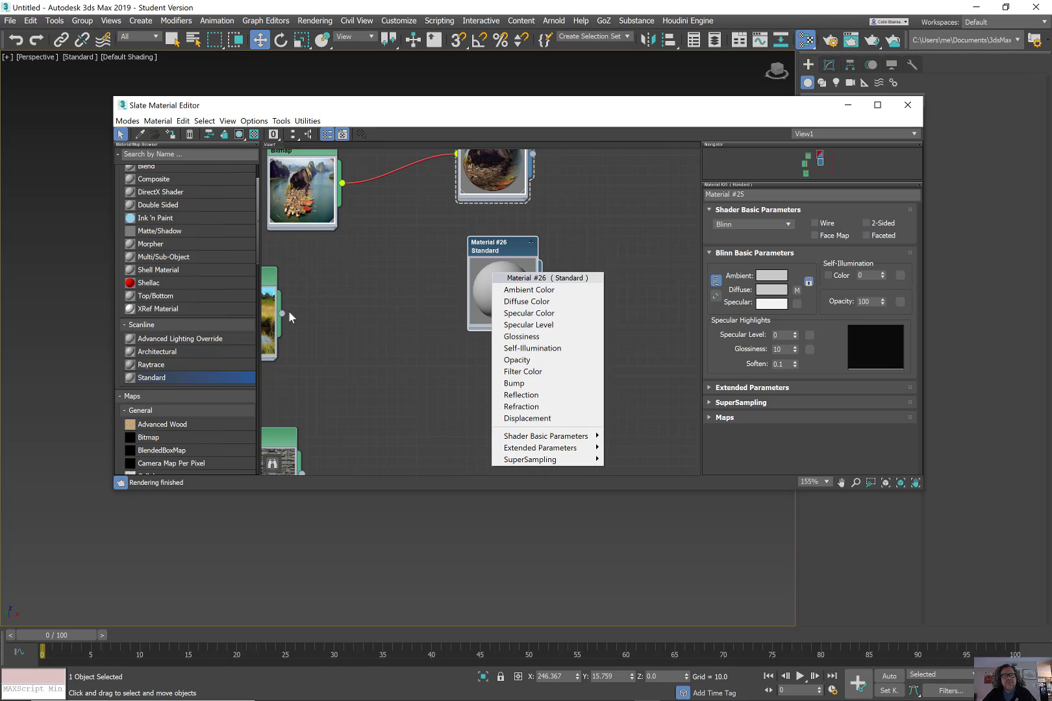
pyautogui.moveTo(283, 314); pyautogui.dragTo(484, 283)
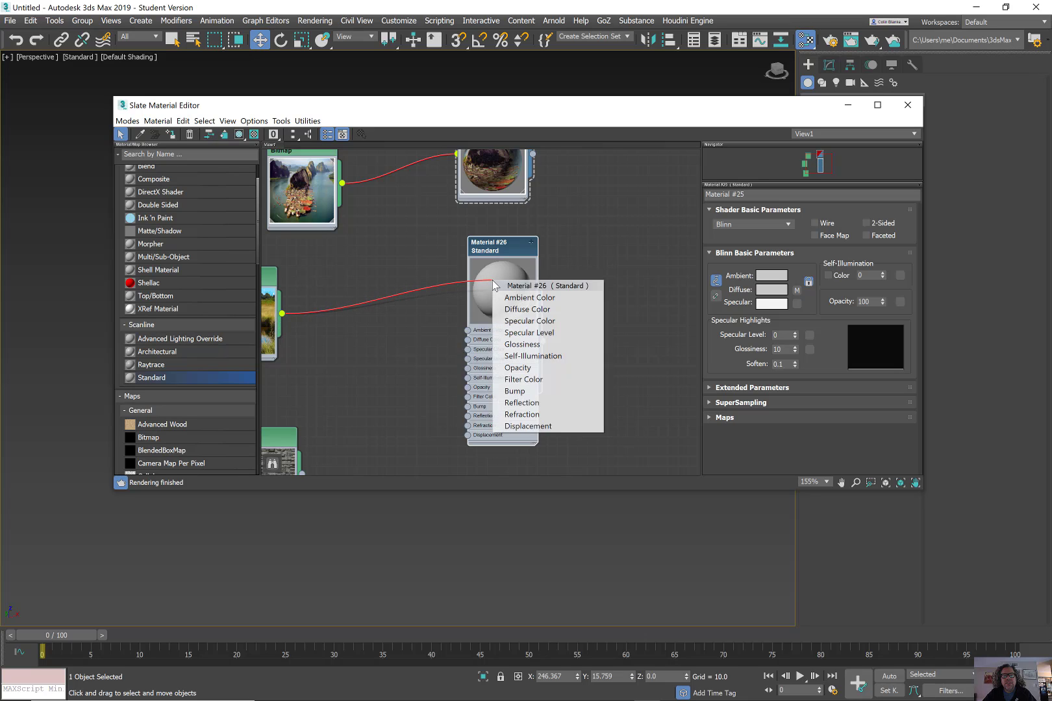
pyautogui.click(529, 310)
pyautogui.moveTo(481, 364); pyautogui.dragTo(547, 298, button='middle')
pyautogui.scroll(-2, 547, 299)
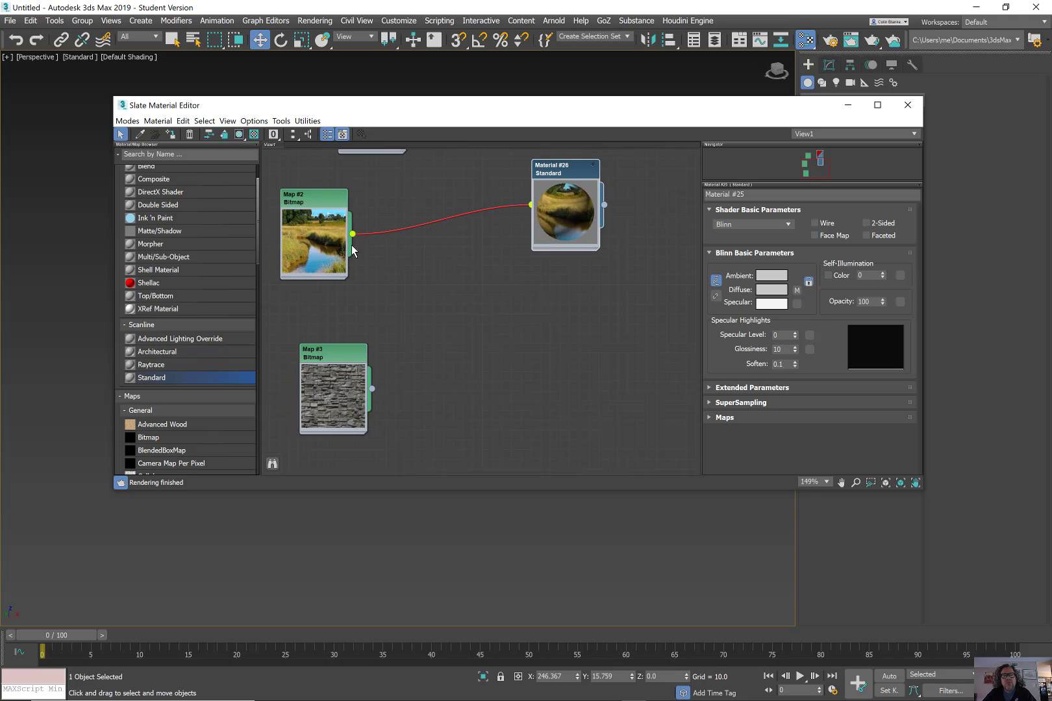
# - Create a Scanline Standard material from the Map #3 stone bitmap's output, with the bitmap wired to Diffuse Color
pyautogui.moveTo(378, 389); pyautogui.dragTo(494, 354)
pyautogui.moveTo(547, 358)
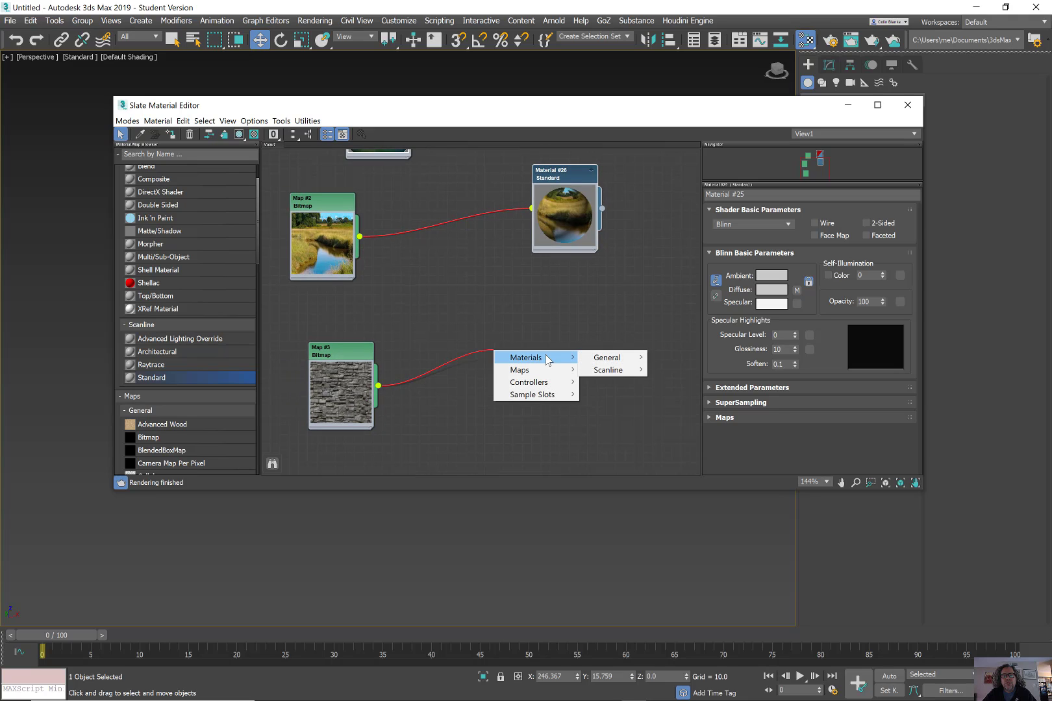
pyautogui.moveTo(622, 374)
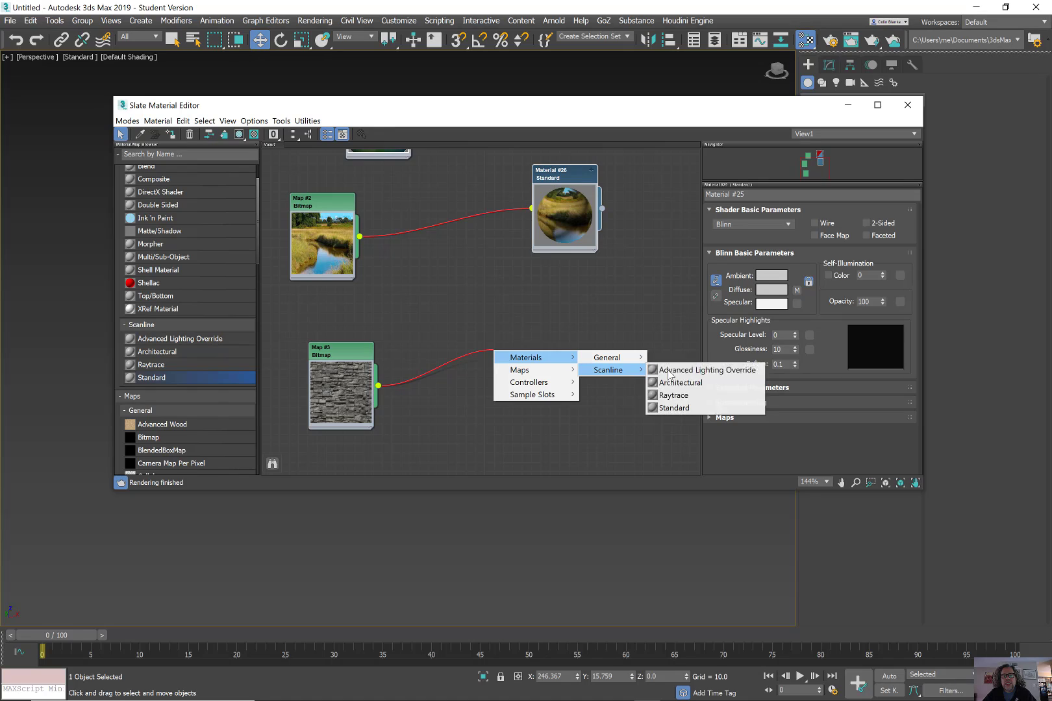
pyautogui.click(676, 408)
pyautogui.click(523, 380)
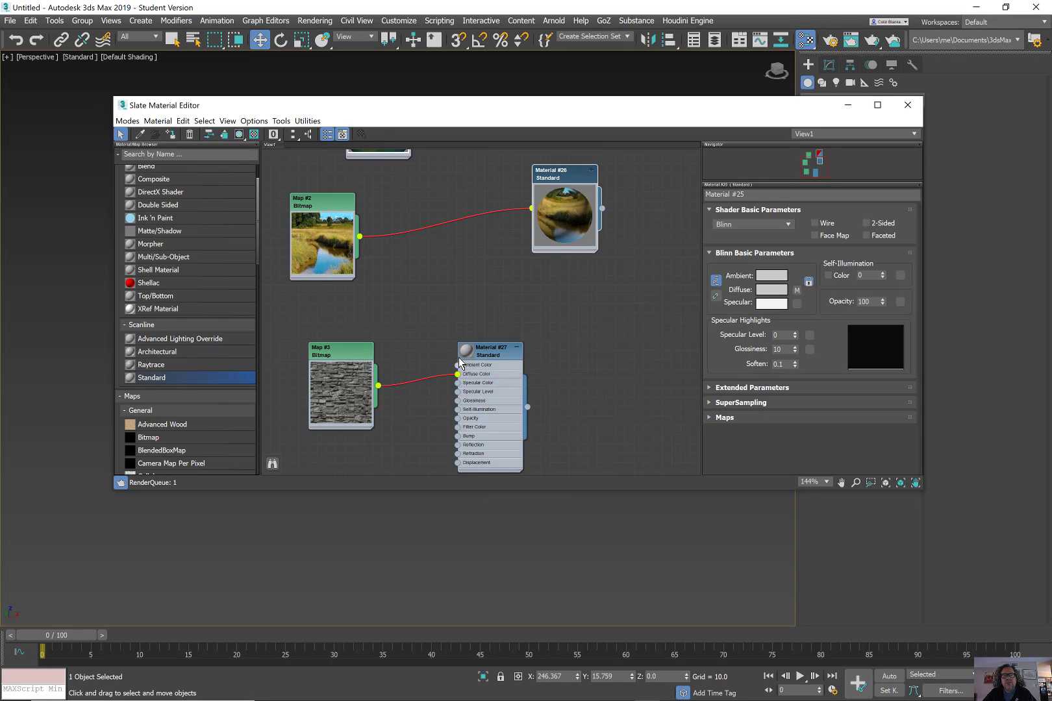
# - Collapse the stone material node, move it farther from its bitmap, and fit all the nodes in view
pyautogui.click(517, 349)
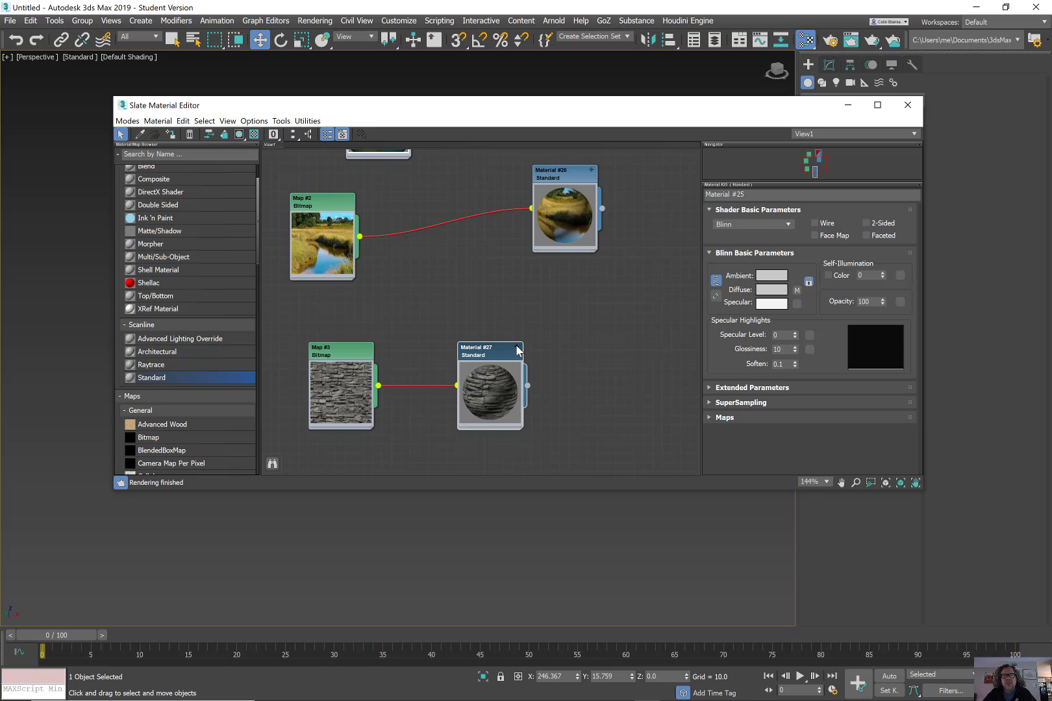
pyautogui.moveTo(490, 365); pyautogui.dragTo(529, 356)
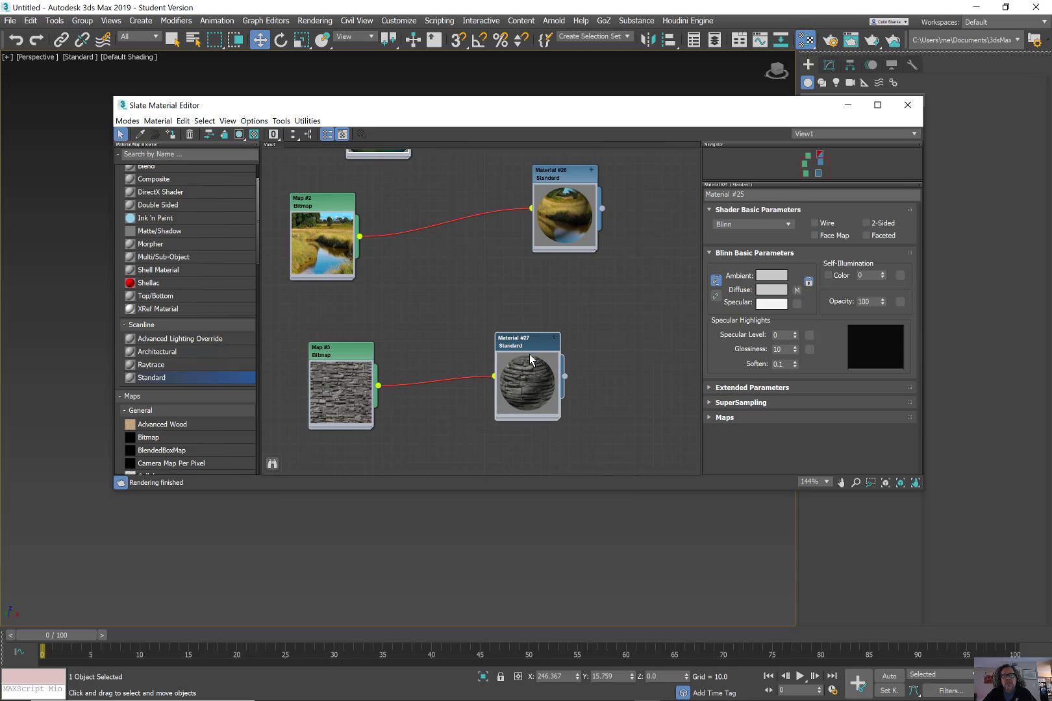
pyautogui.press('z')
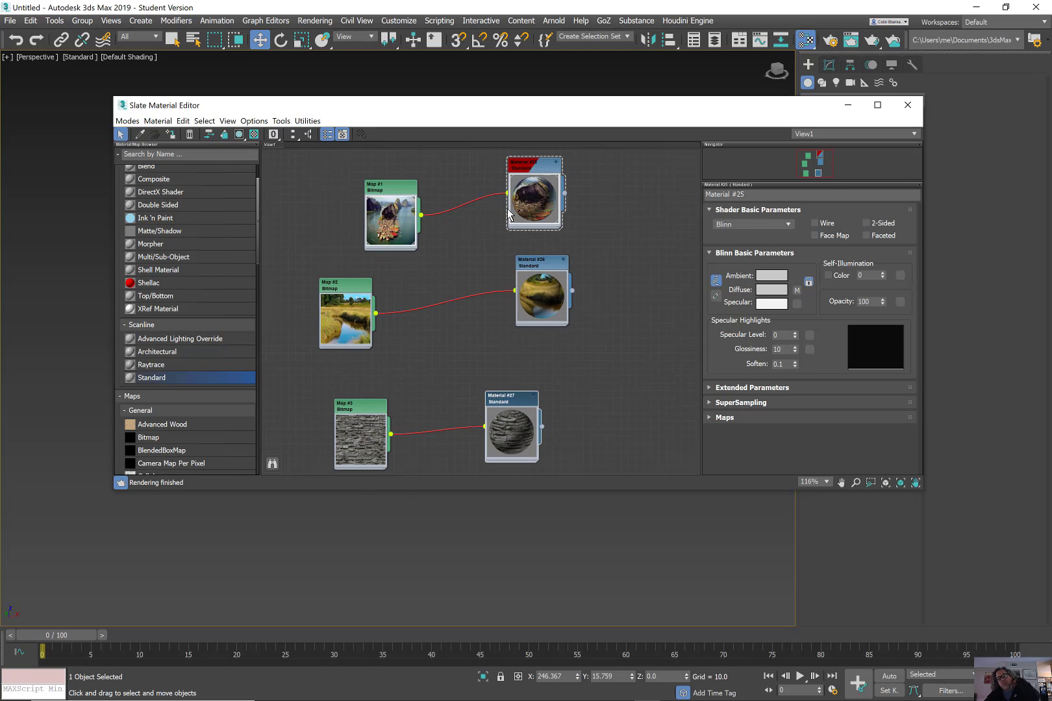
pyautogui.click(397, 5)
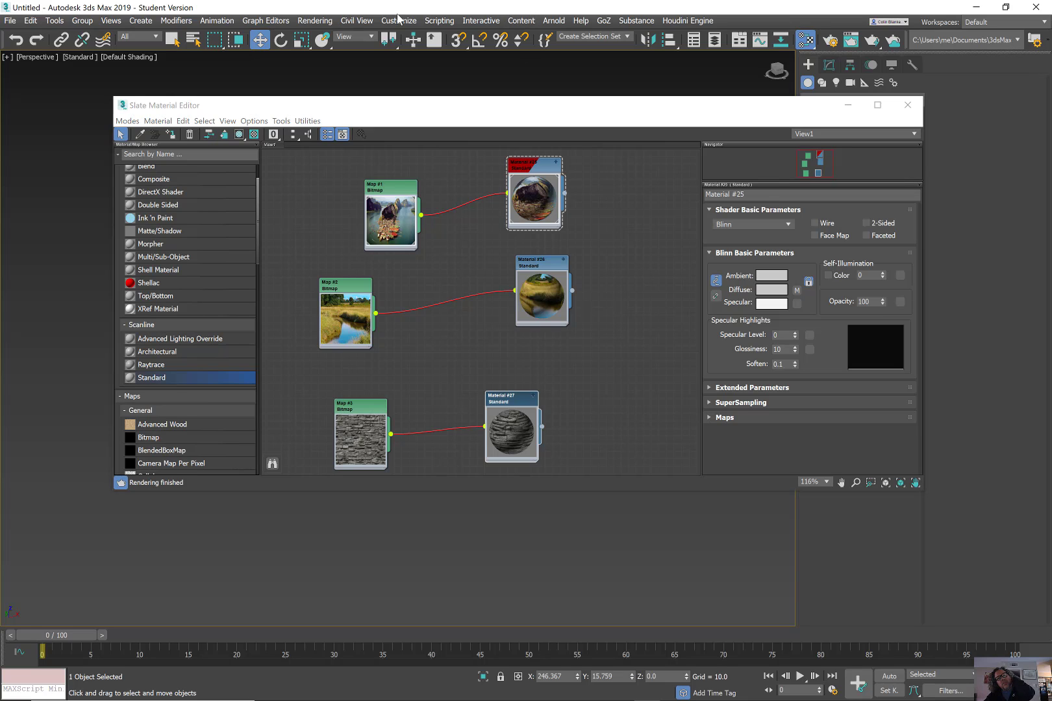
pyautogui.click(848, 105)
pyautogui.press('alt')
pyautogui.press('m')
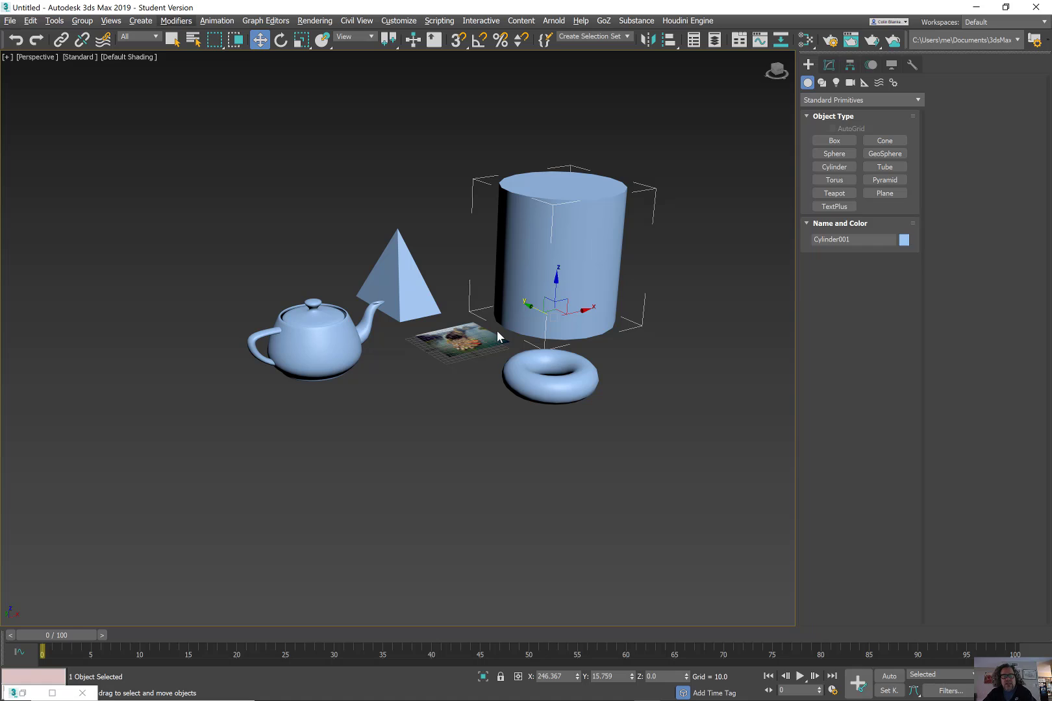
pyautogui.click(387, 241)
pyautogui.press('m')
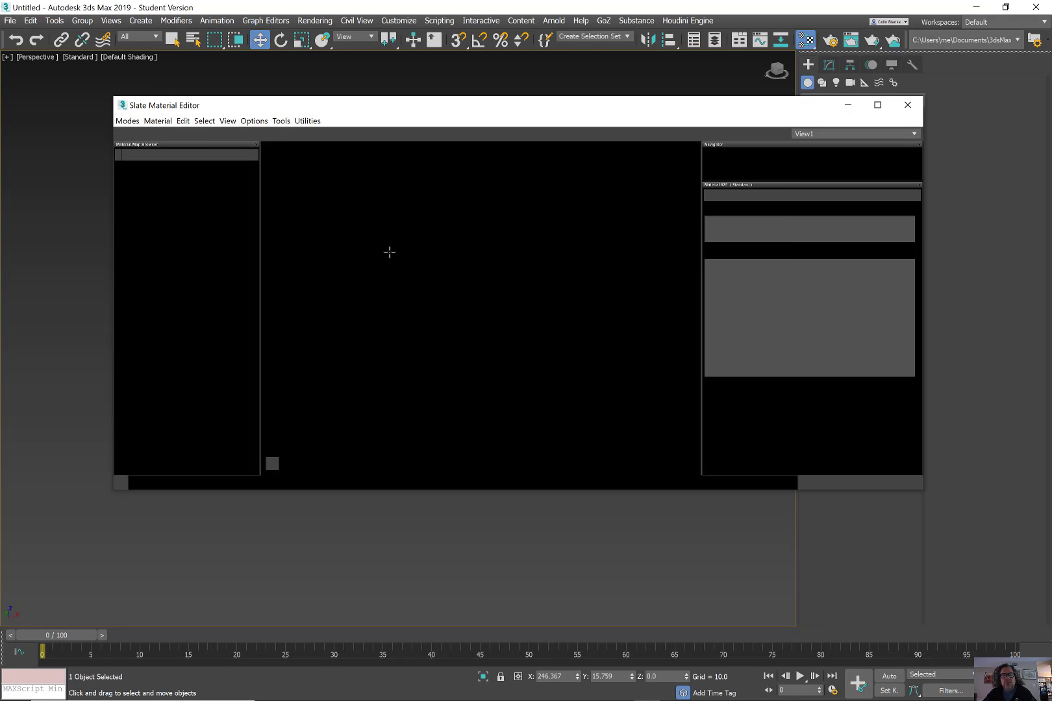
# - Place the Slate Material Editor below the scene objects and assign the river-meadow material to the teapot and pyramid
pyautogui.doubleClick(543, 267)
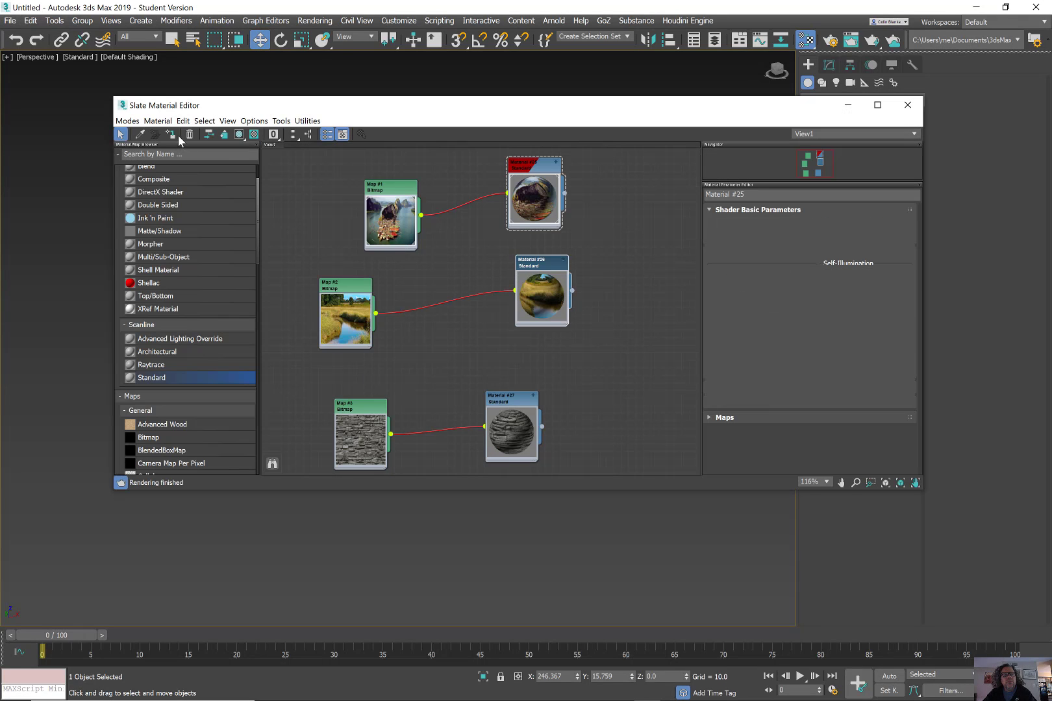
pyautogui.moveTo(406, 120); pyautogui.dragTo(320, 385)
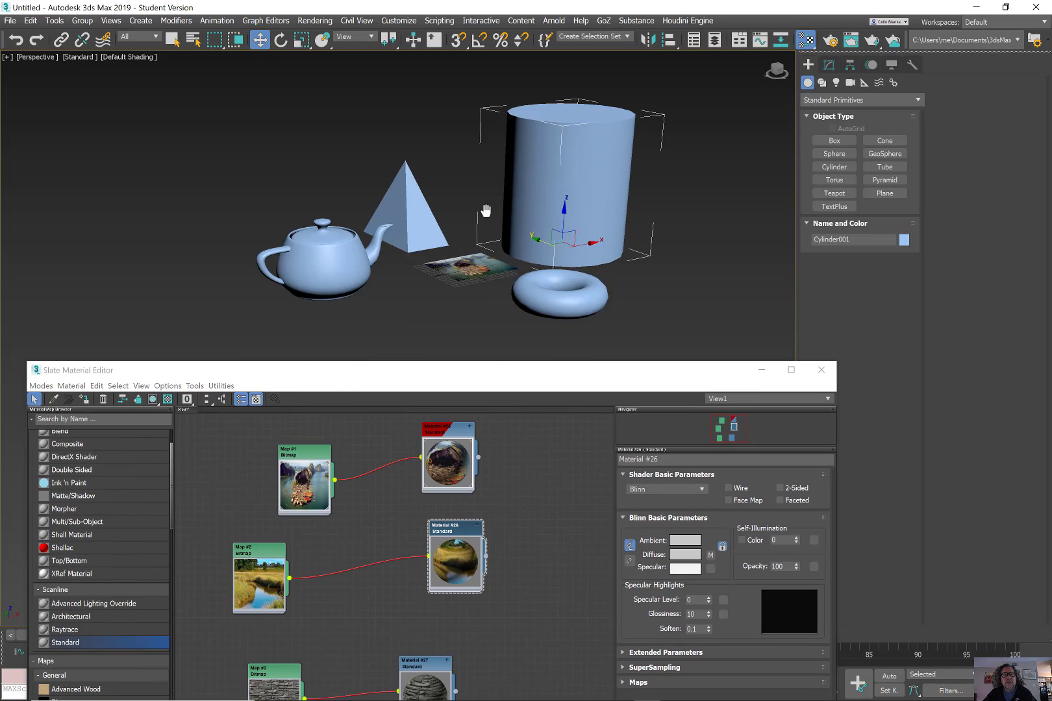
pyautogui.click(383, 241)
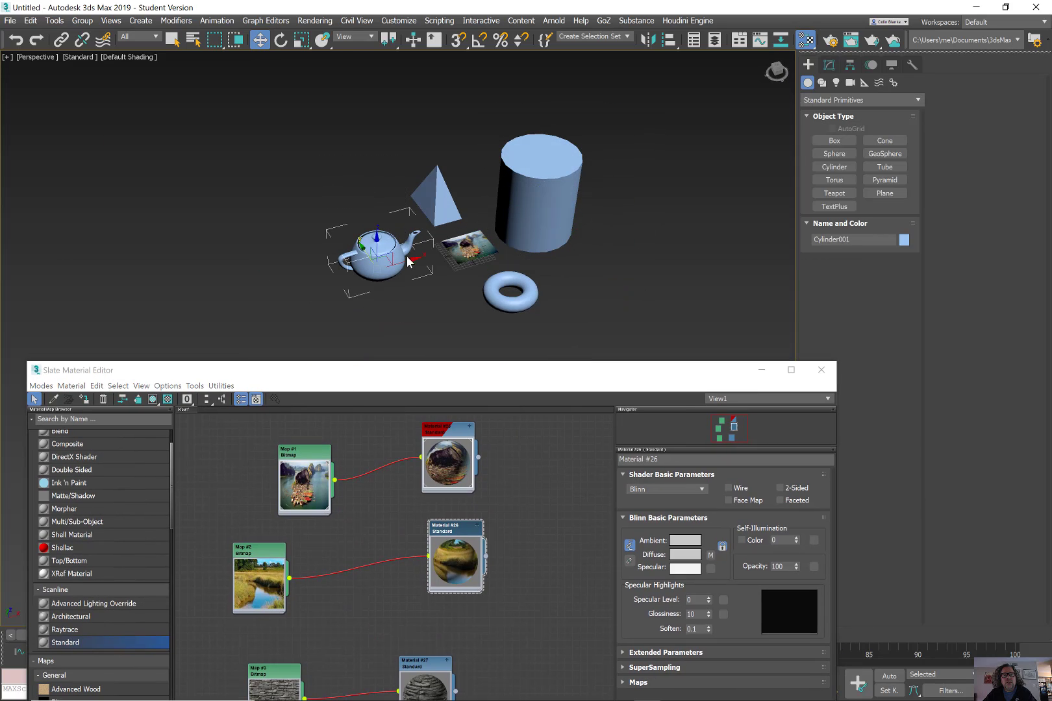
pyautogui.keyDown('ctrl'); pyautogui.click(436, 195); pyautogui.keyUp('ctrl')
pyautogui.click(123, 399)
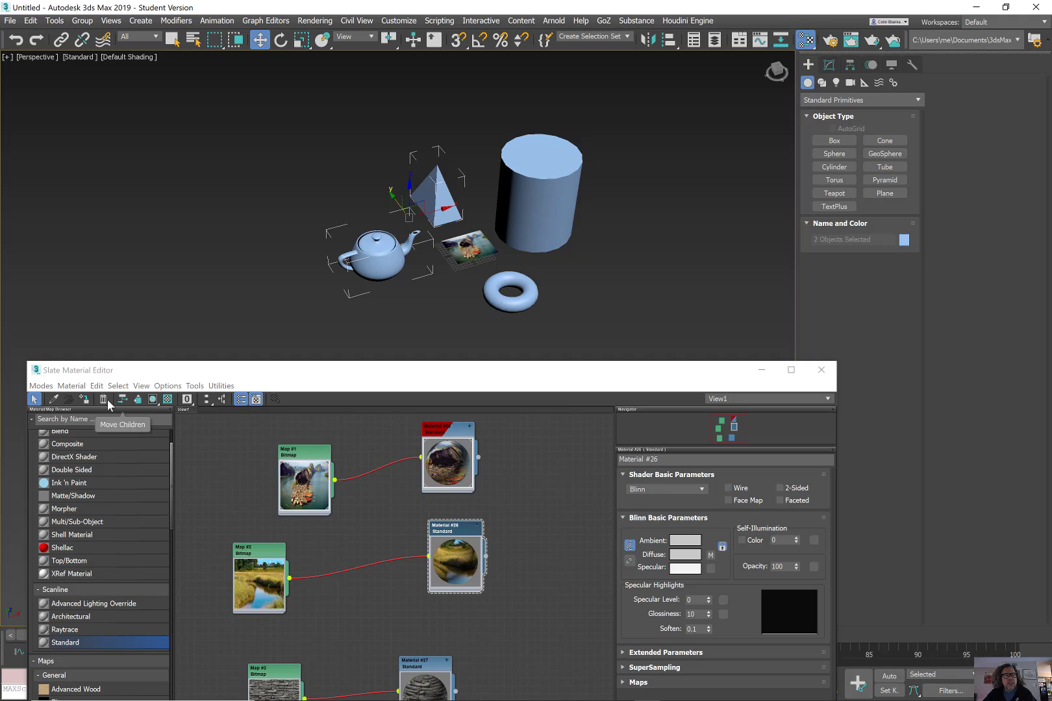
# - Assign the stone Standard material to the torus and cylinder together
pyautogui.click(516, 300)
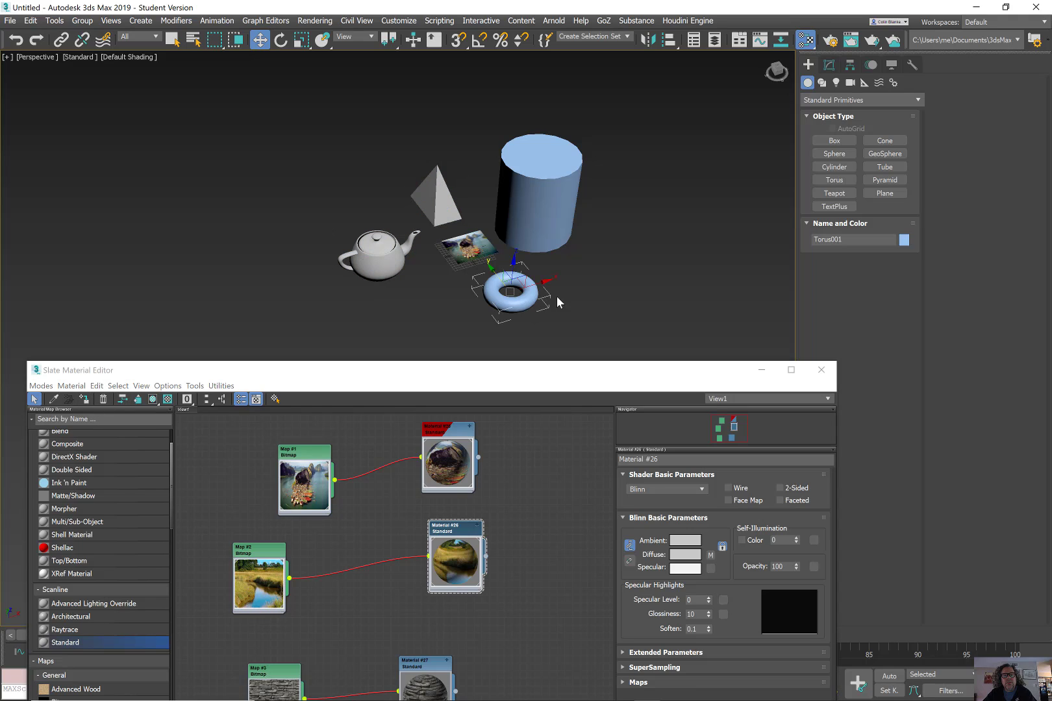
pyautogui.keyDown('ctrl'); pyautogui.click(540, 214); pyautogui.keyUp('ctrl')
pyautogui.scroll(-3, 389, 627)
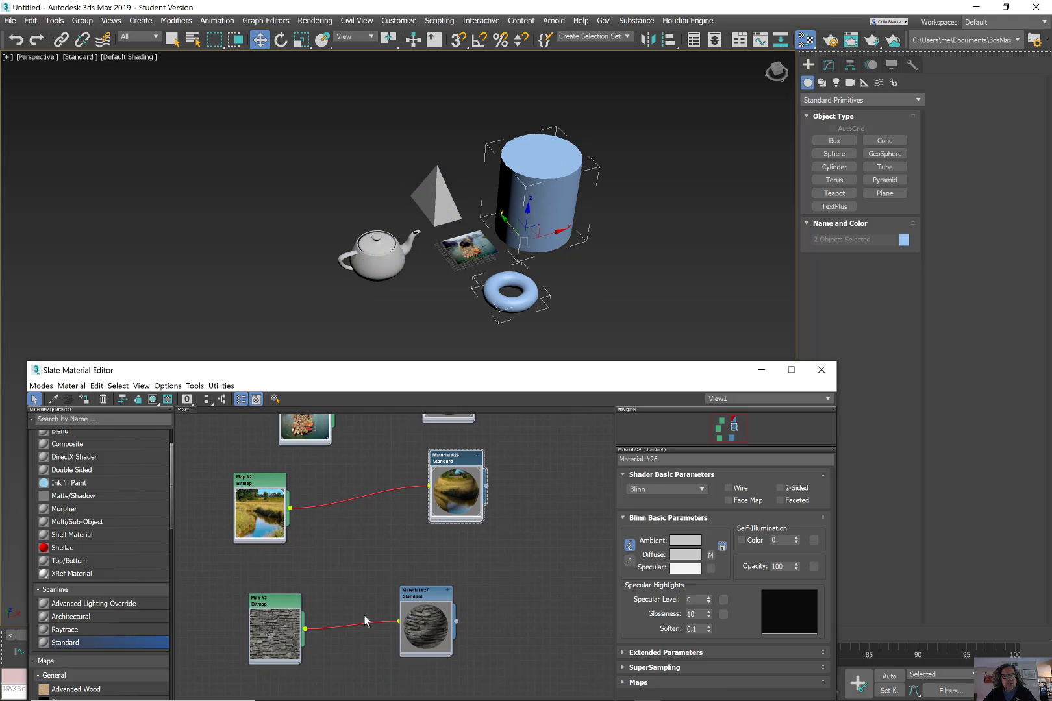
pyautogui.doubleClick(439, 595)
pyautogui.click(122, 398)
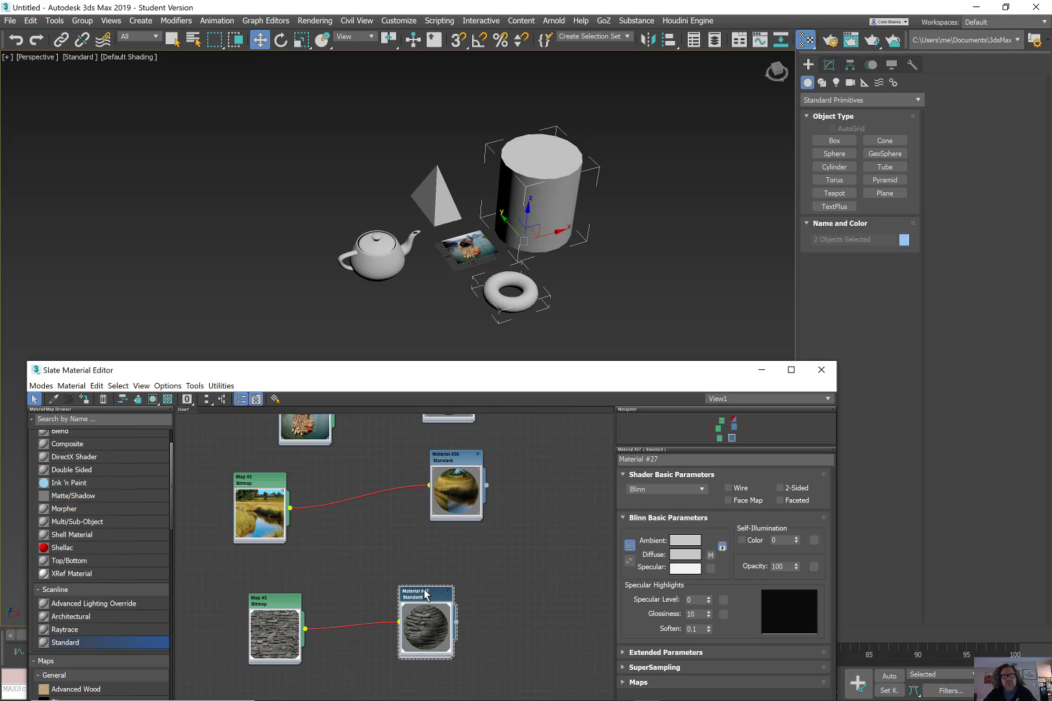
# - Show the stone and river-meadow materials shaded in the viewport, and minimize the material editor to inspect the textured objects
pyautogui.click(153, 400)
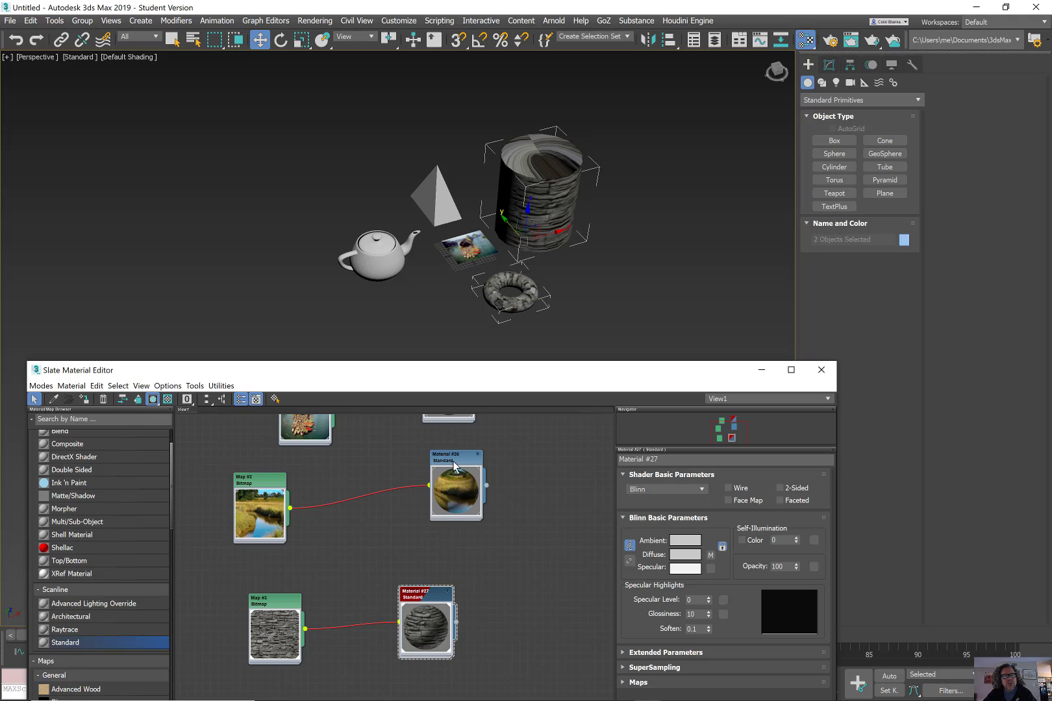
pyautogui.doubleClick(454, 465)
pyautogui.click(153, 399)
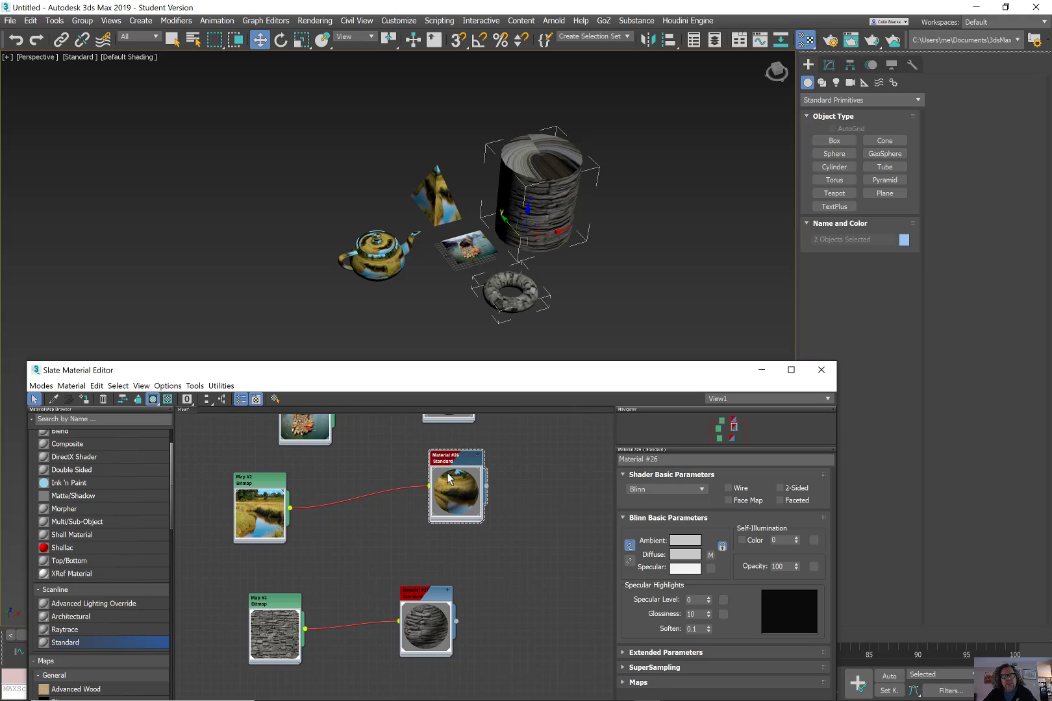
pyautogui.moveTo(544, 469); pyautogui.dragTo(515, 527, button='middle')
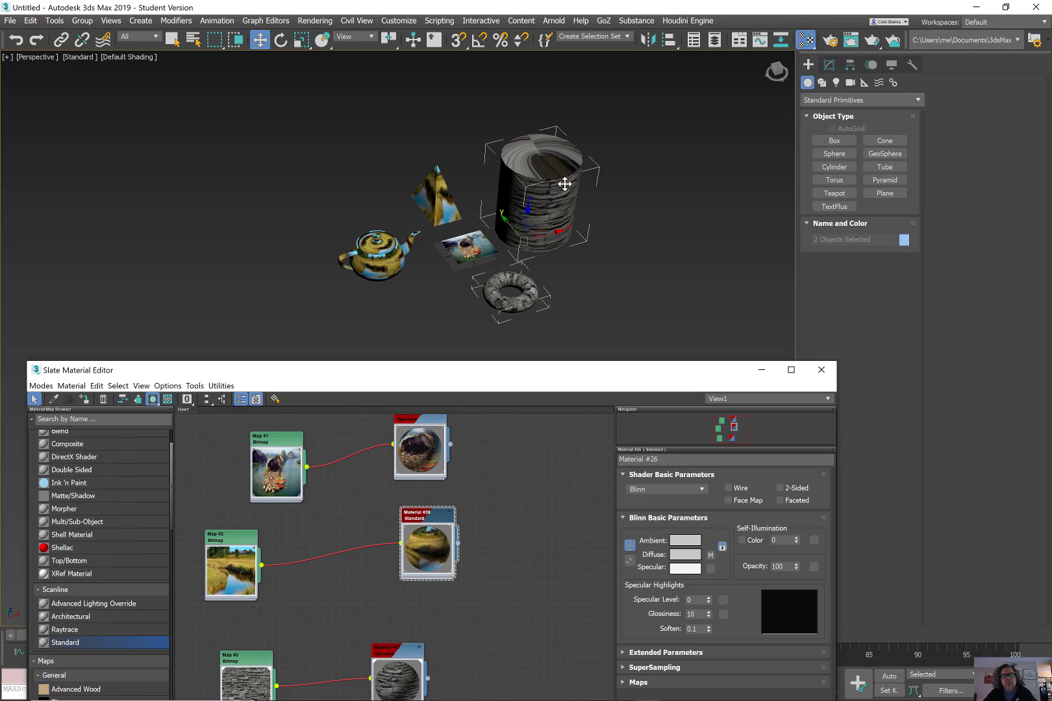
pyautogui.click(773, 370)
pyautogui.keyDown('alt'); pyautogui.moveTo(473, 286); pyautogui.dragTo(493, 328, button='middle'); pyautogui.keyUp('alt')
pyautogui.scroll(5, 493, 332)
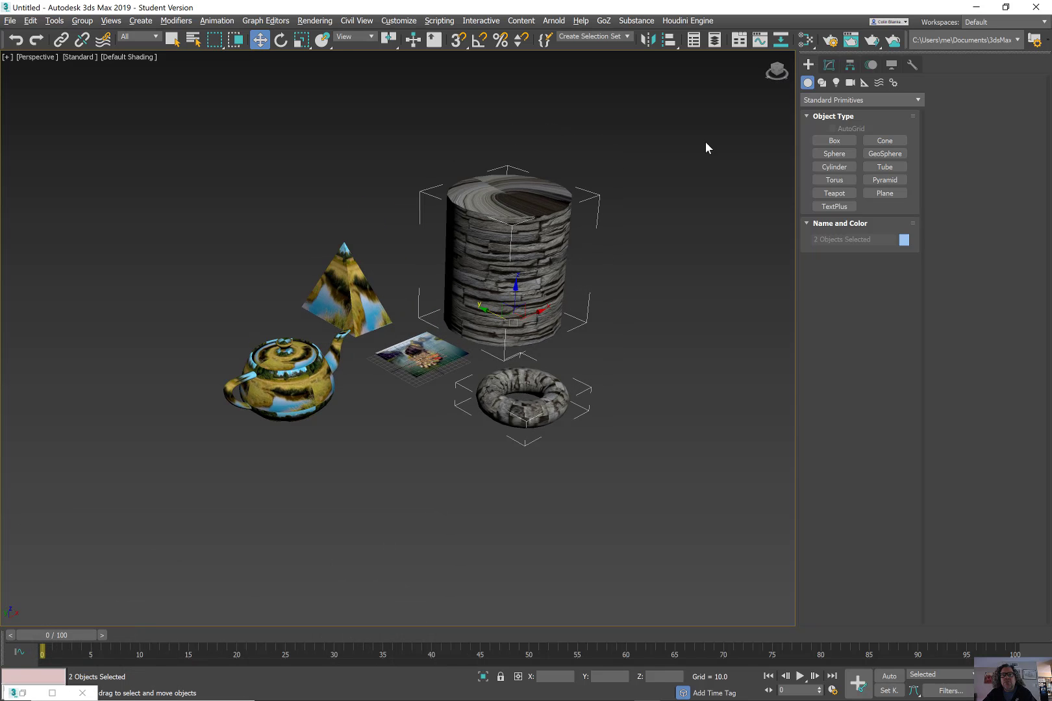
# - Apply a UVW Map modifier to the cylinder and set its mapping type to Spherical
pyautogui.click(847, 65)
pyautogui.click(829, 65)
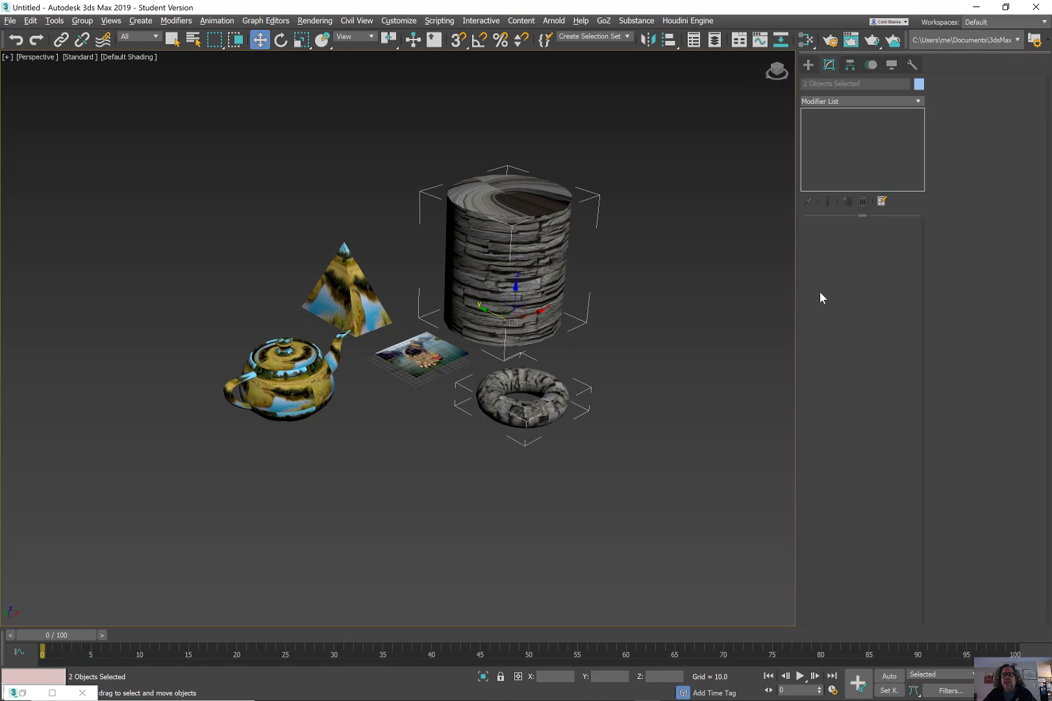
pyautogui.keyDown('alt'); pyautogui.moveTo(529, 359); pyautogui.dragTo(504, 405, button='middle'); pyautogui.keyUp('alt')
pyautogui.scroll(3, 491, 355)
pyautogui.scroll(-3, 505, 404)
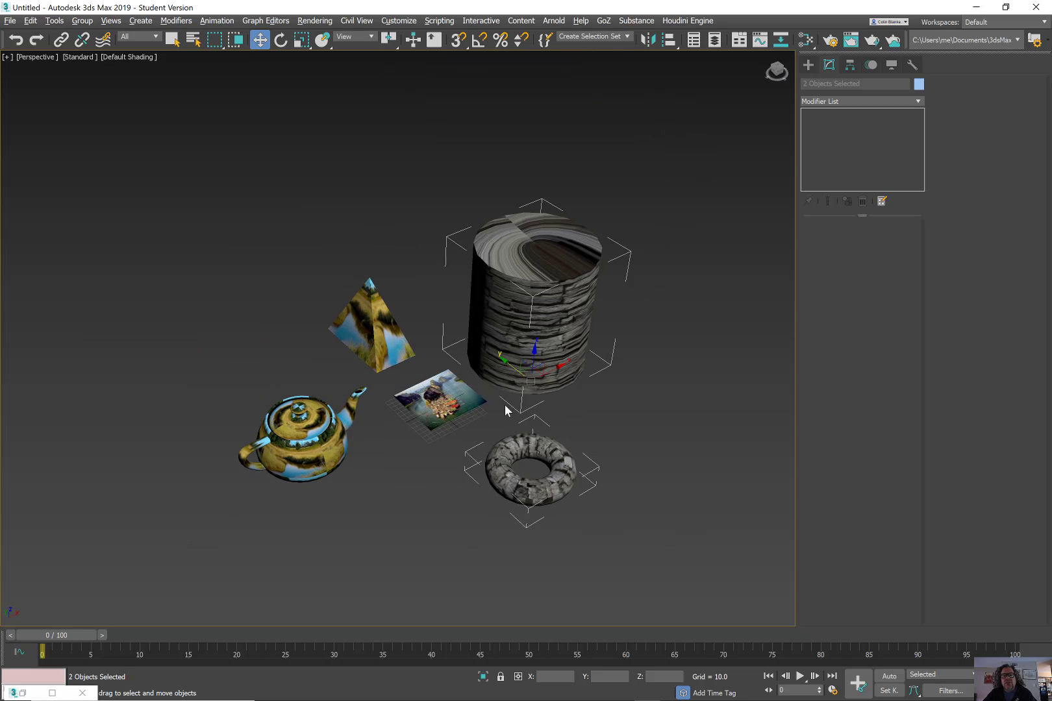
pyautogui.click(521, 317)
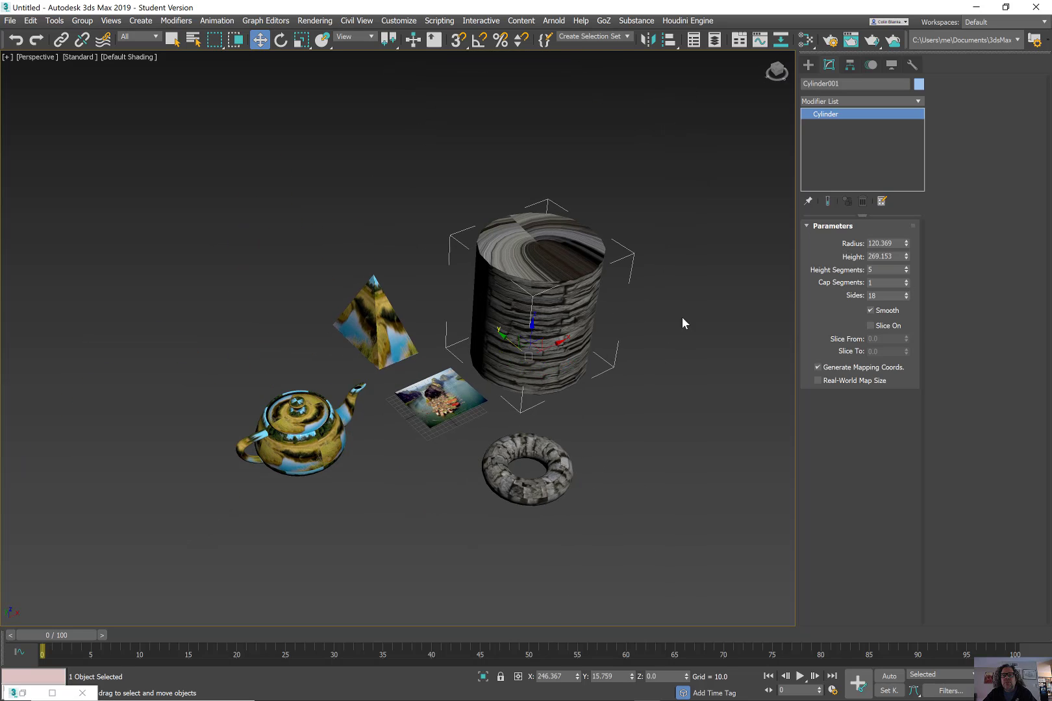
pyautogui.click(837, 102)
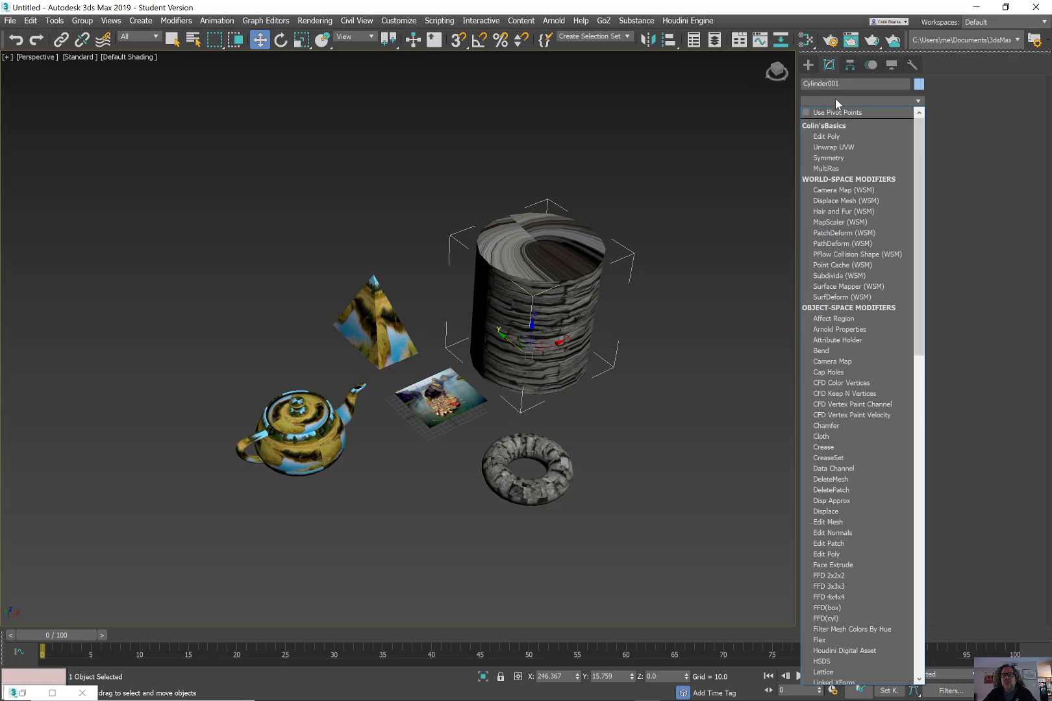
pyautogui.click(881, 99)
pyautogui.click(919, 103)
pyautogui.moveTo(921, 132); pyautogui.dragTo(901, 488)
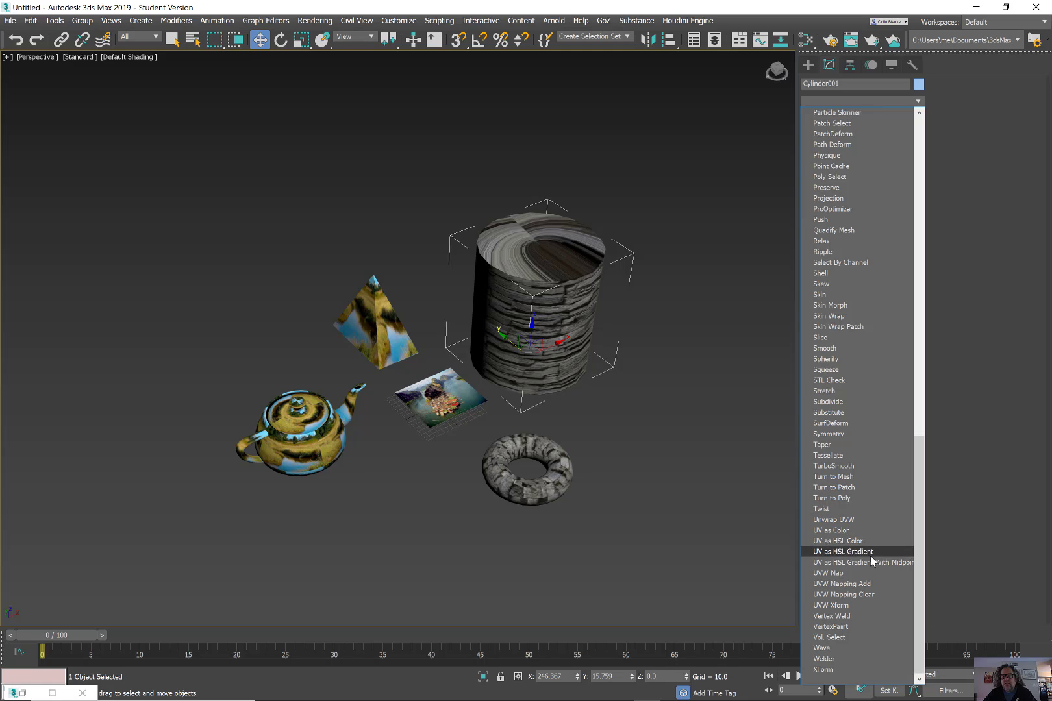
pyautogui.click(852, 573)
pyautogui.keyDown('alt'); pyautogui.moveTo(570, 428); pyautogui.dragTo(719, 358, button='middle'); pyautogui.keyUp('alt')
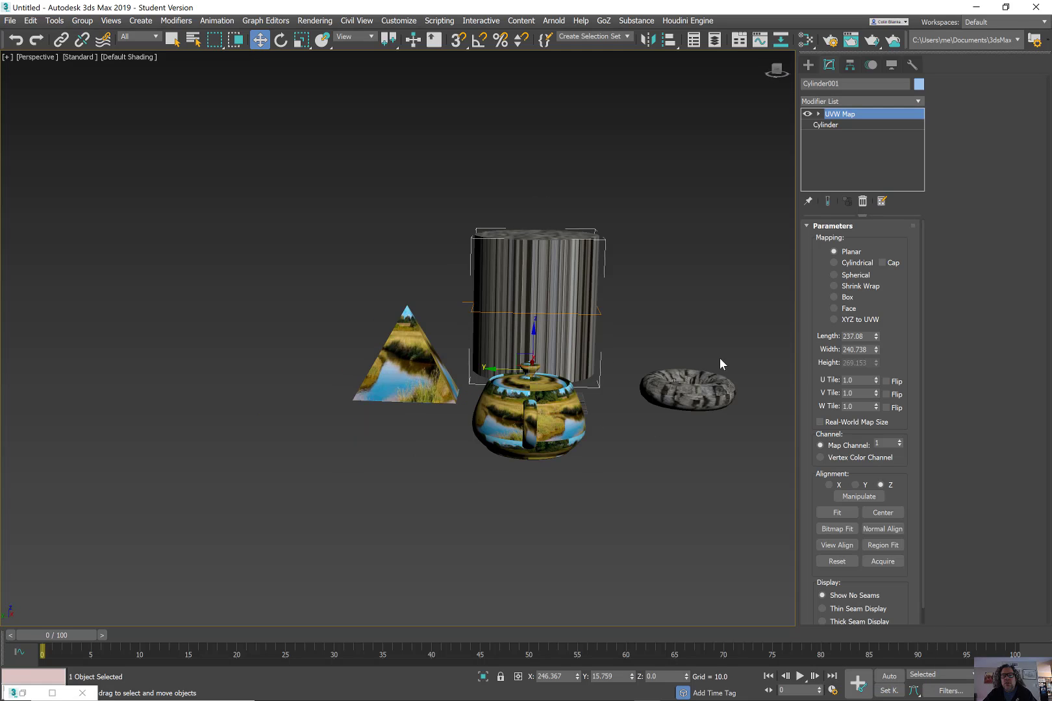
pyautogui.click(856, 274)
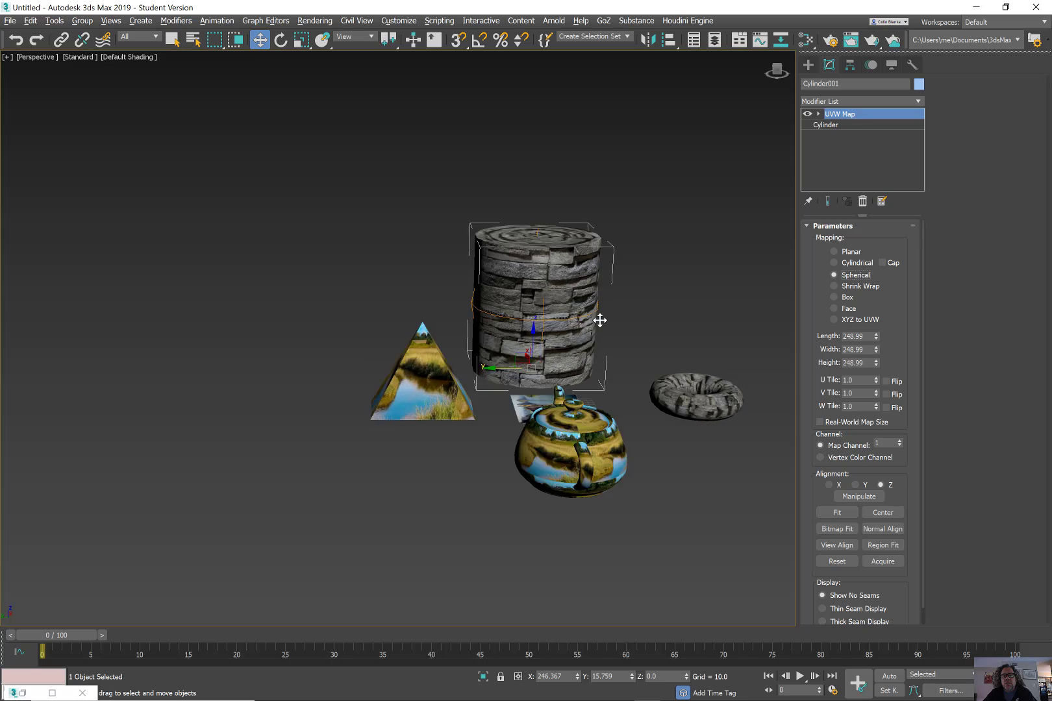
# - Try Cylindrical mapping with Cap enabled in the cylinder's UVW Map modifier
pyautogui.keyDown('alt'); pyautogui.moveTo(602, 317); pyautogui.dragTo(627, 340, button='middle'); pyautogui.keyUp('alt')
pyautogui.scroll(5, 545, 252)
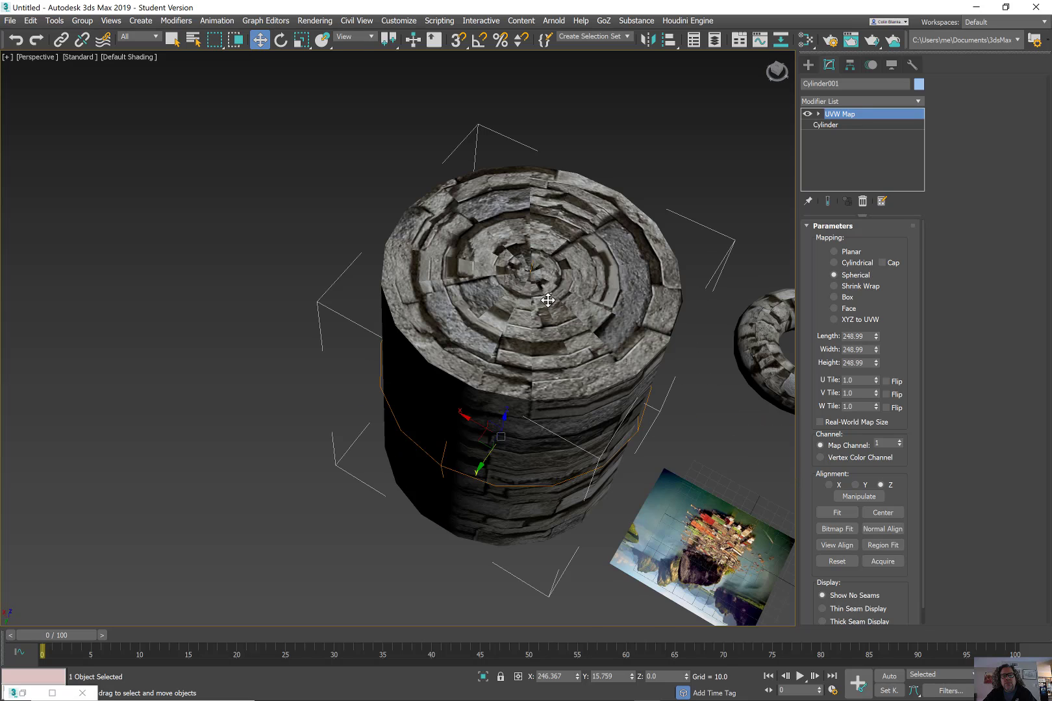
pyautogui.click(855, 263)
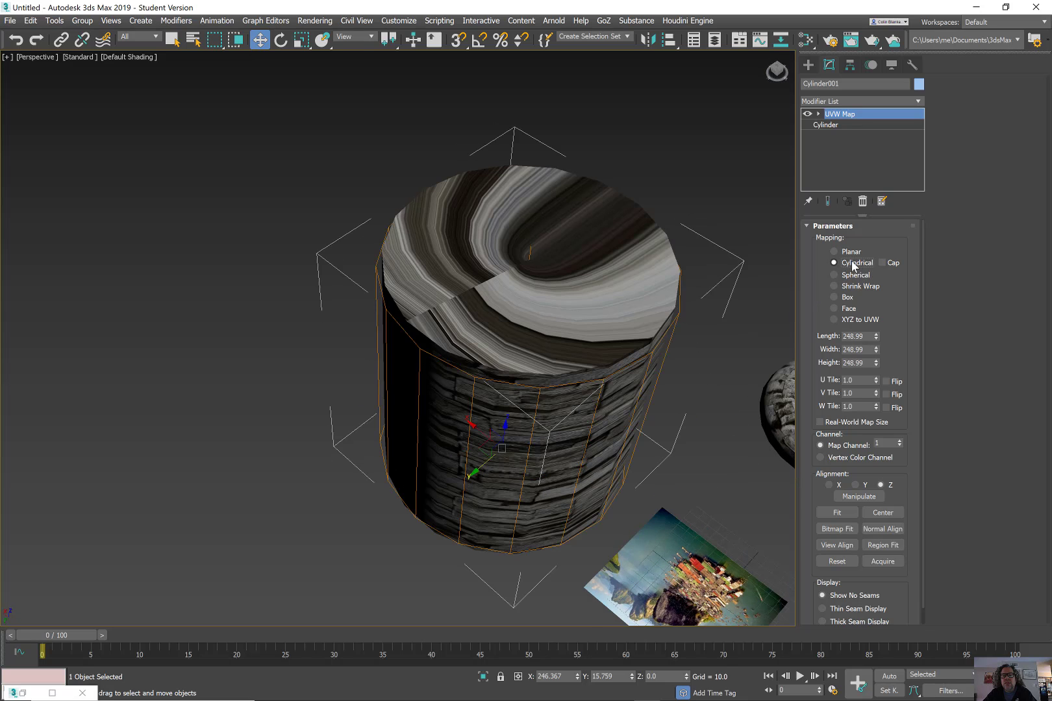
pyautogui.click(884, 262)
# - Try Planar and Box mapping on the cylinder, and set its UVW Map back to Spherical
pyautogui.click(852, 253)
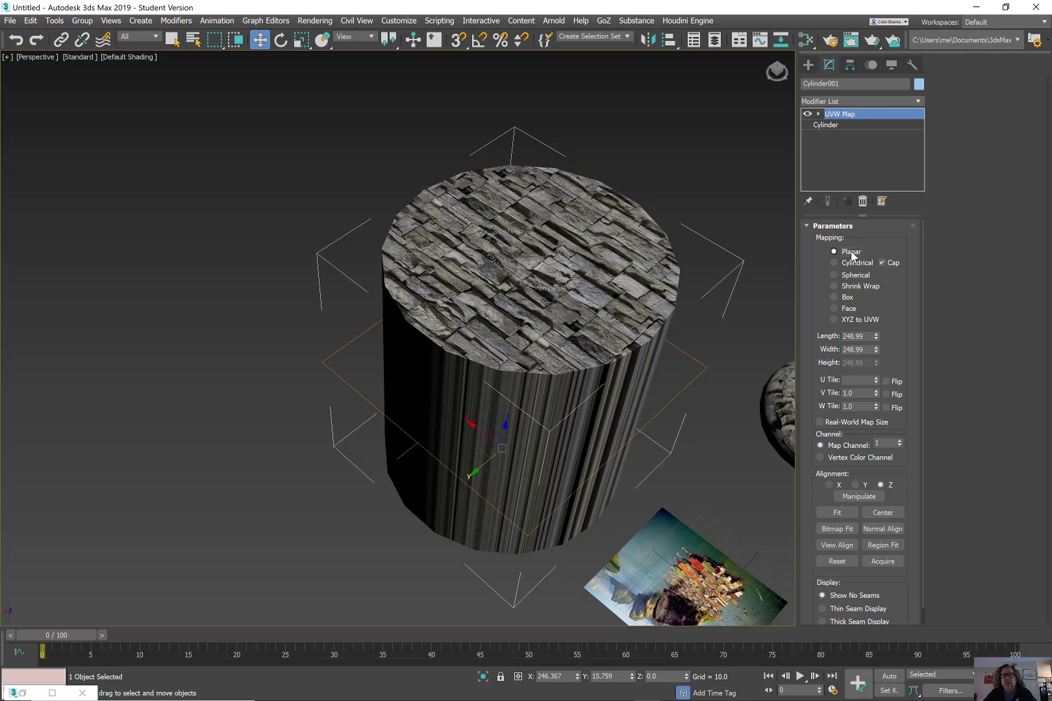
pyautogui.click(835, 297)
pyautogui.click(843, 275)
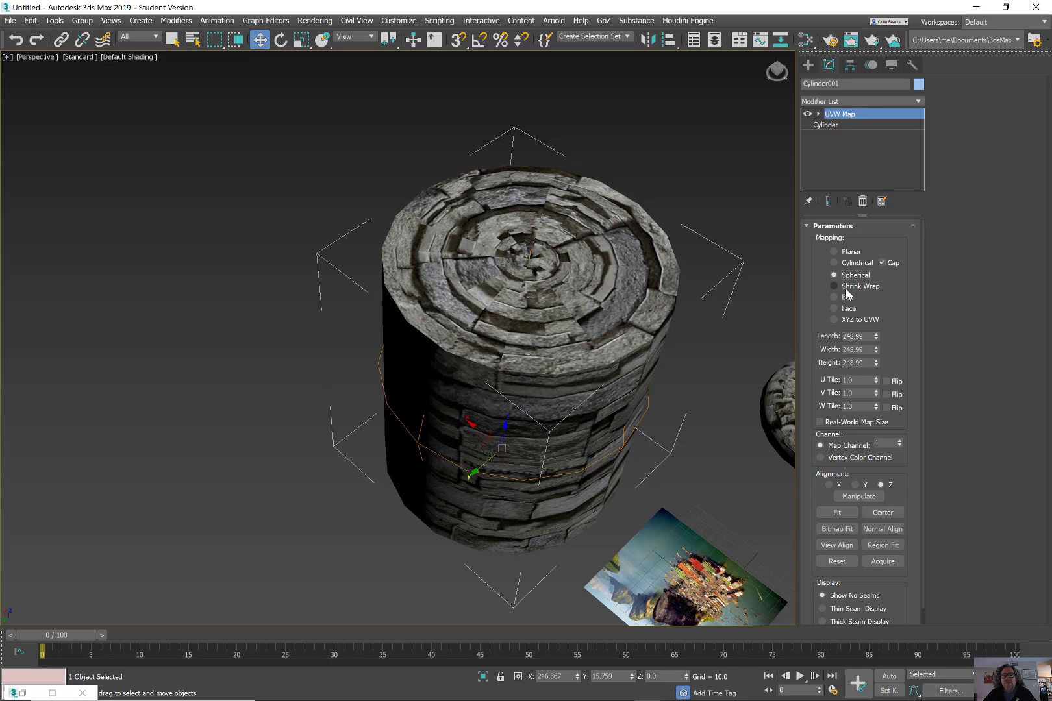
pyautogui.keyDown('alt'); pyautogui.moveTo(586, 357); pyautogui.dragTo(429, 387, button='middle'); pyautogui.keyUp('alt')
pyautogui.scroll(-3, 596, 378)
pyautogui.moveTo(428, 388); pyautogui.dragTo(513, 293, button='middle')
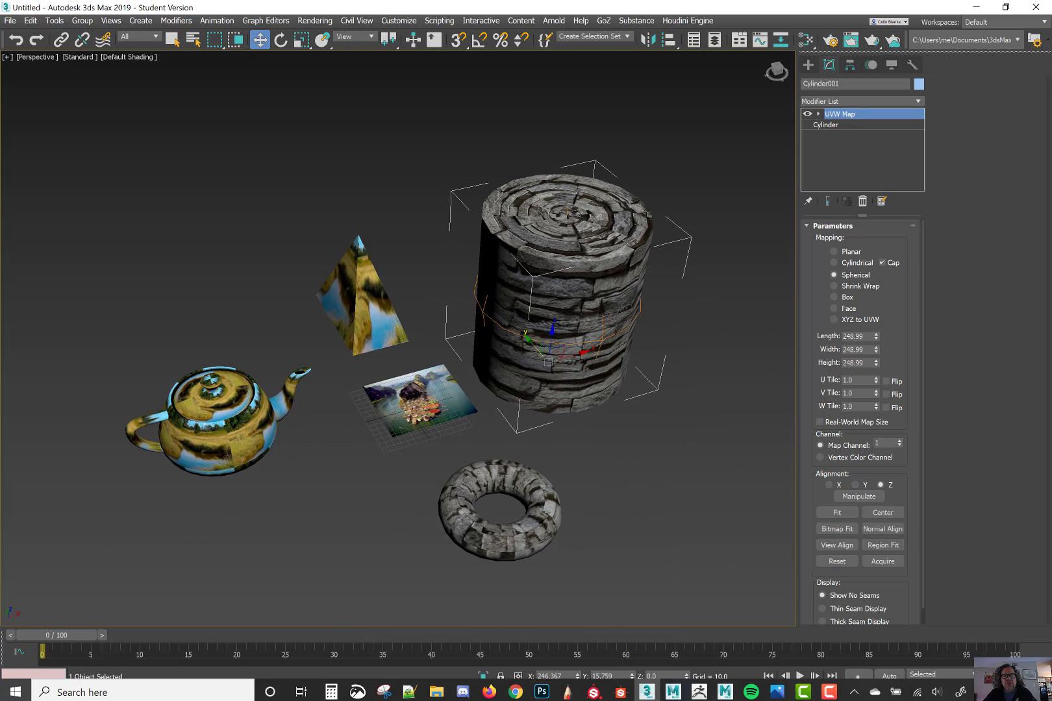
pyautogui.click(824, 694)
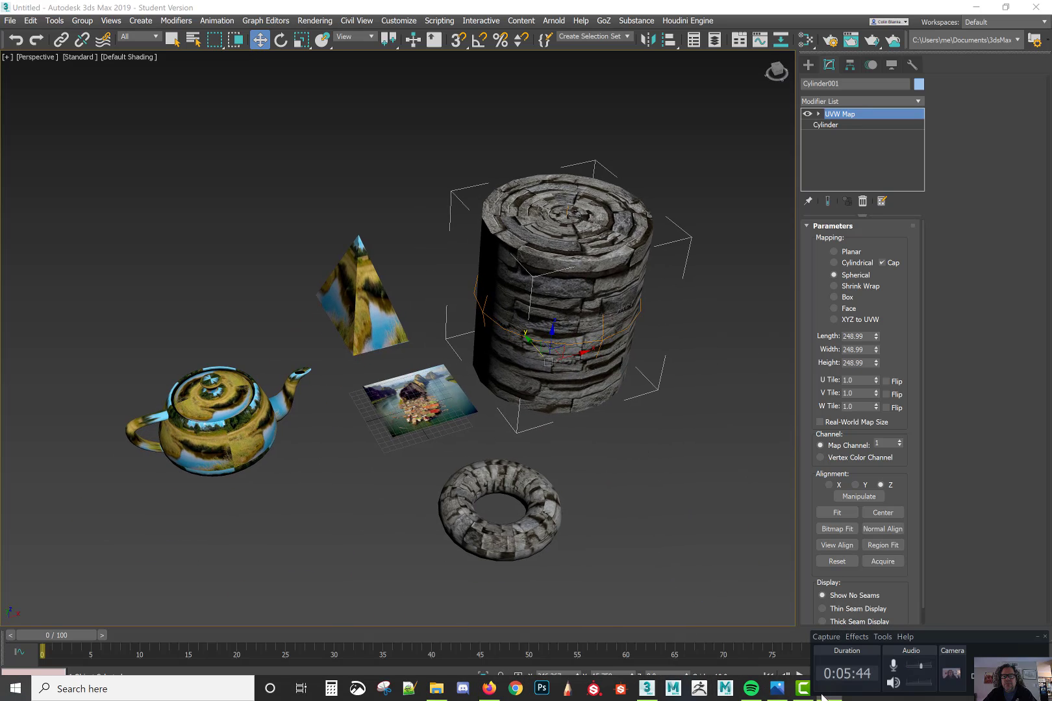